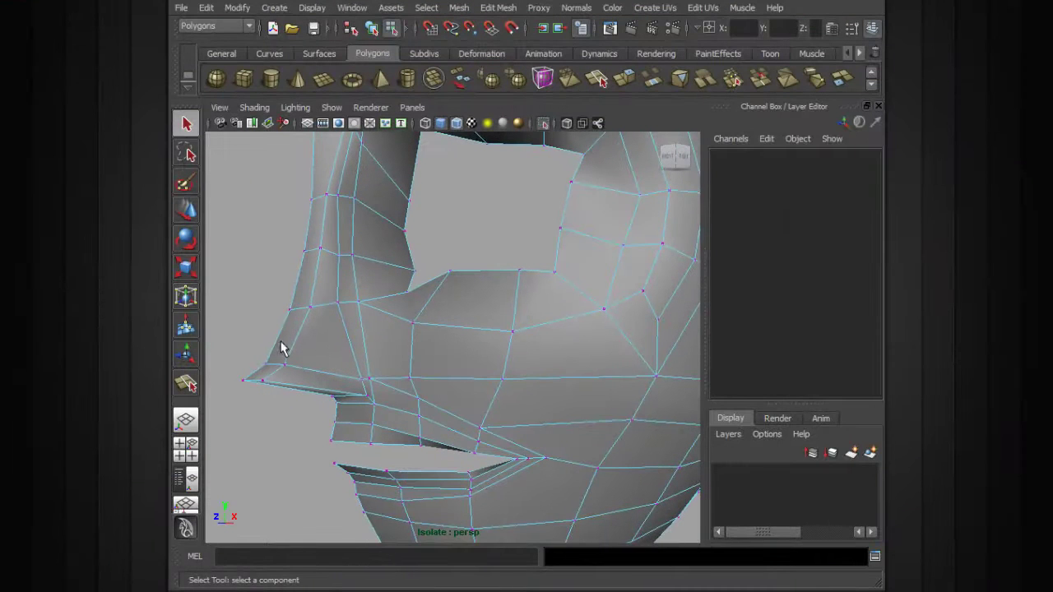
# - Raise the two cheek vertices directly below the lower rim of the eye opening
pyautogui.moveTo(319, 360)
pyautogui.keyDown('alt'); pyautogui.mouseDown()
pyautogui.moveTo(430, 384)
pyautogui.moveTo(331, 353)
pyautogui.mouseUp(); pyautogui.keyUp('alt')
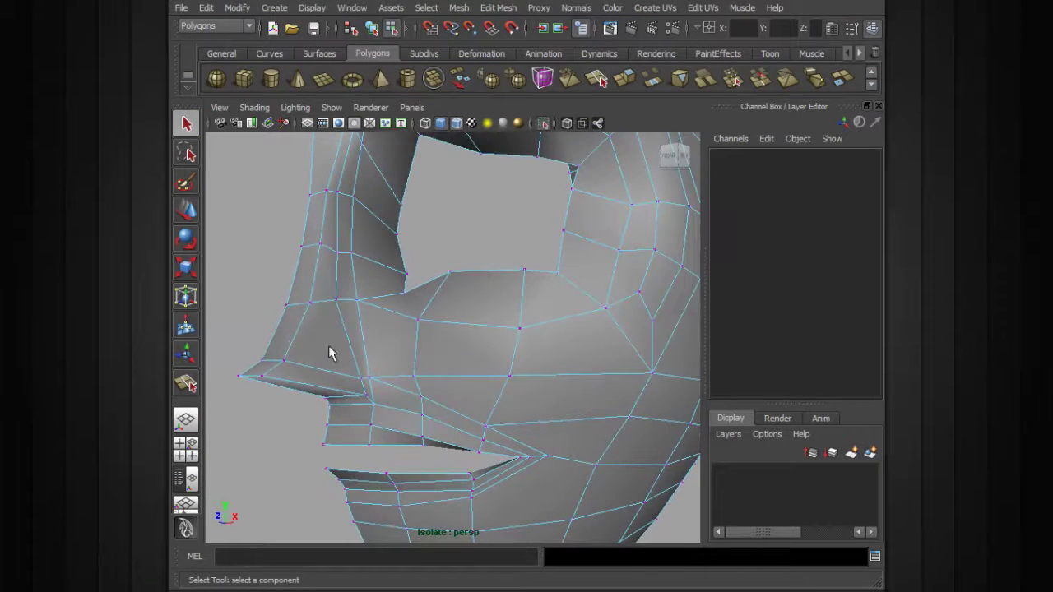
pyautogui.click(418, 322)
pyautogui.keyDown('shift'); pyautogui.click(519, 331); pyautogui.keyUp('shift')
pyautogui.keyDown('alt'); pyautogui.moveTo(519, 333); pyautogui.dragTo(497, 329); pyautogui.keyUp('alt')
pyautogui.press('w')
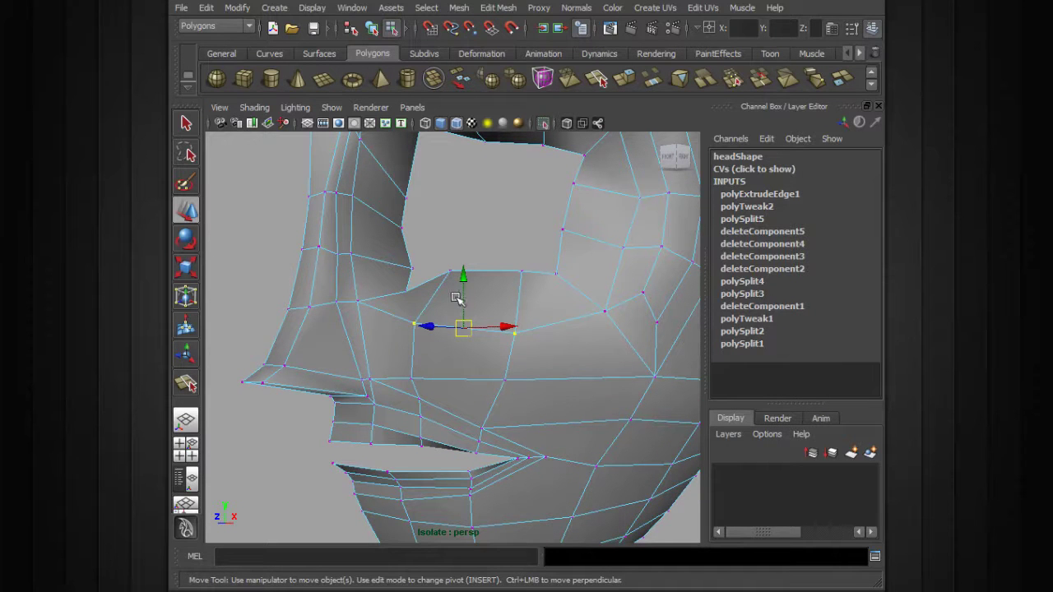
pyautogui.moveTo(465, 290); pyautogui.dragTo(467, 276)
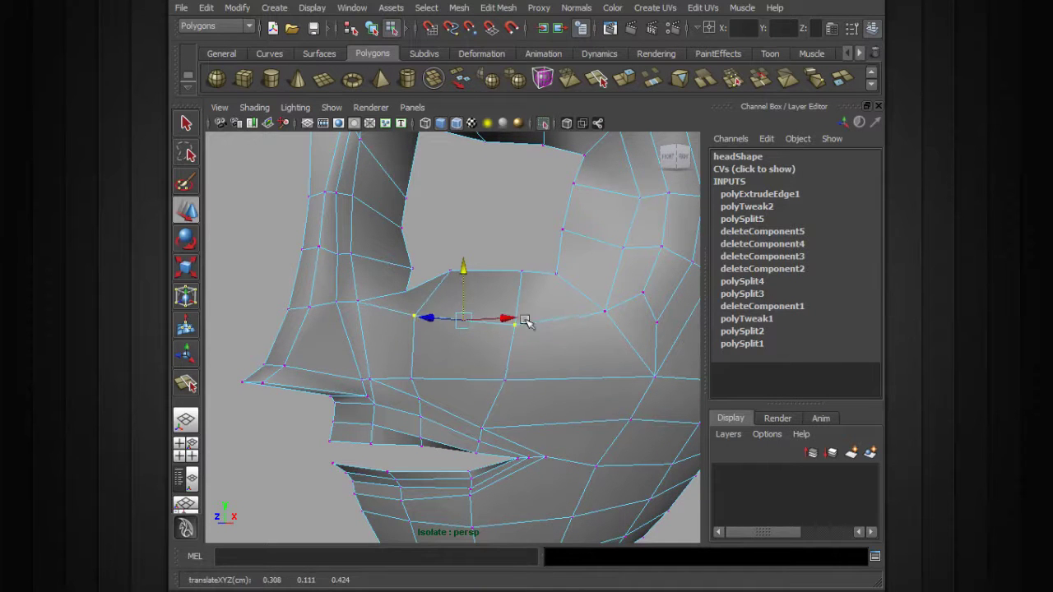
# - Raise only the outer of the two cheek vertices below the eye opening to even out the edge row
pyautogui.click(517, 324)
pyautogui.click(514, 322)
pyautogui.moveTo(514, 288); pyautogui.dragTo(547, 314)
# - Select the outer cheek vertex below the eye opening and set the Move tool's axis to Normal
pyautogui.click(548, 312)
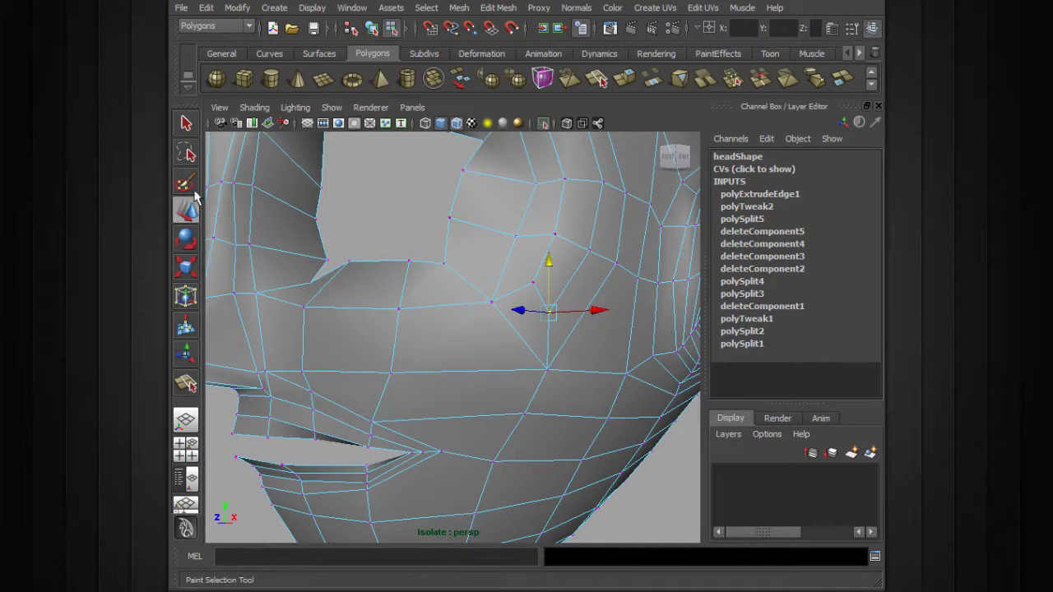
pyautogui.doubleClick(186, 123)
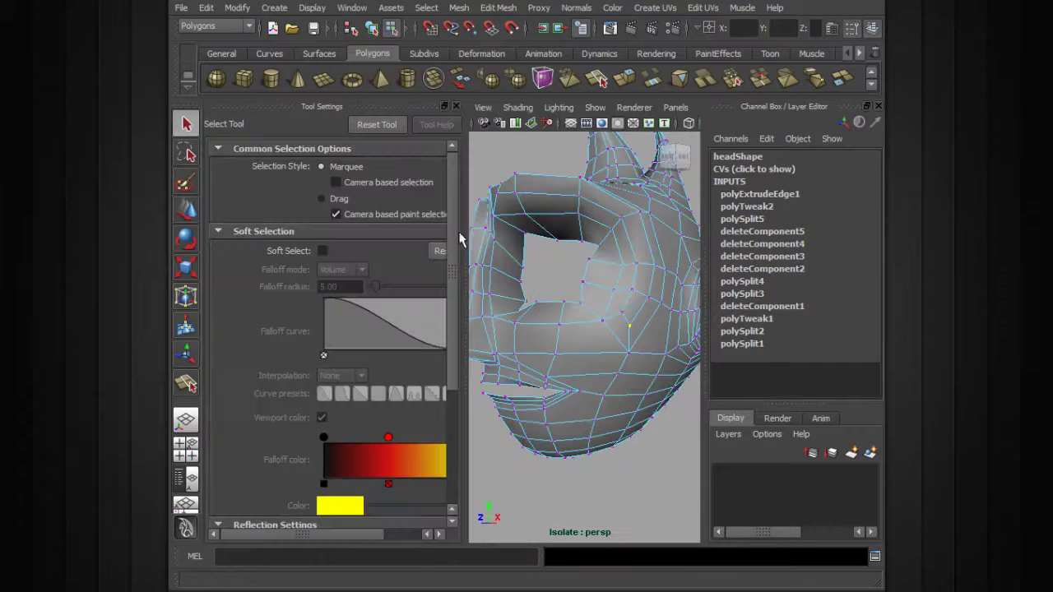
pyautogui.moveTo(358, 536); pyautogui.dragTo(393, 536)
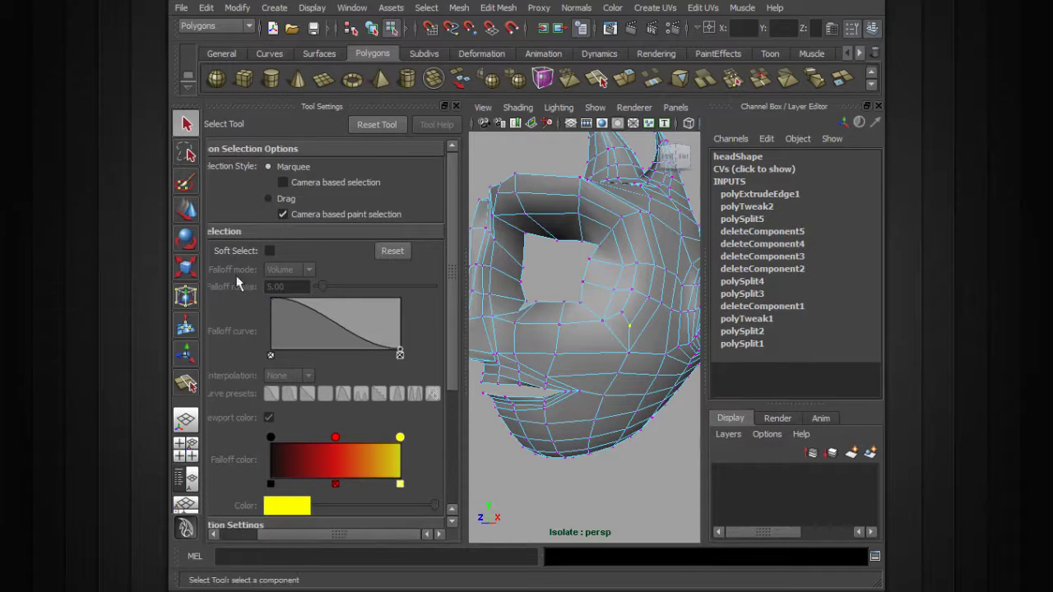
pyautogui.click(186, 210)
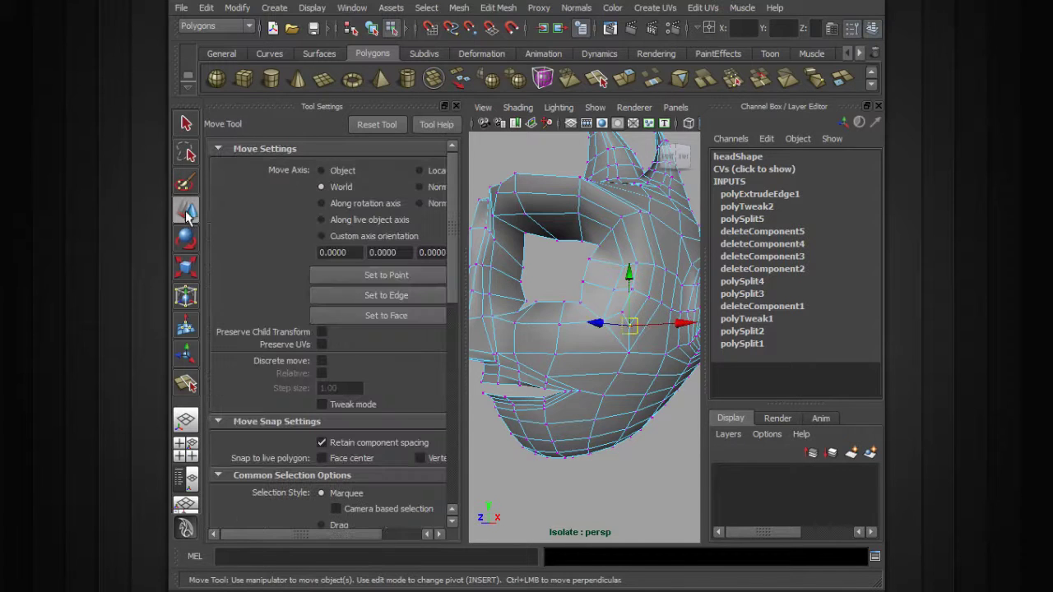
pyautogui.moveTo(334, 540); pyautogui.dragTo(381, 526)
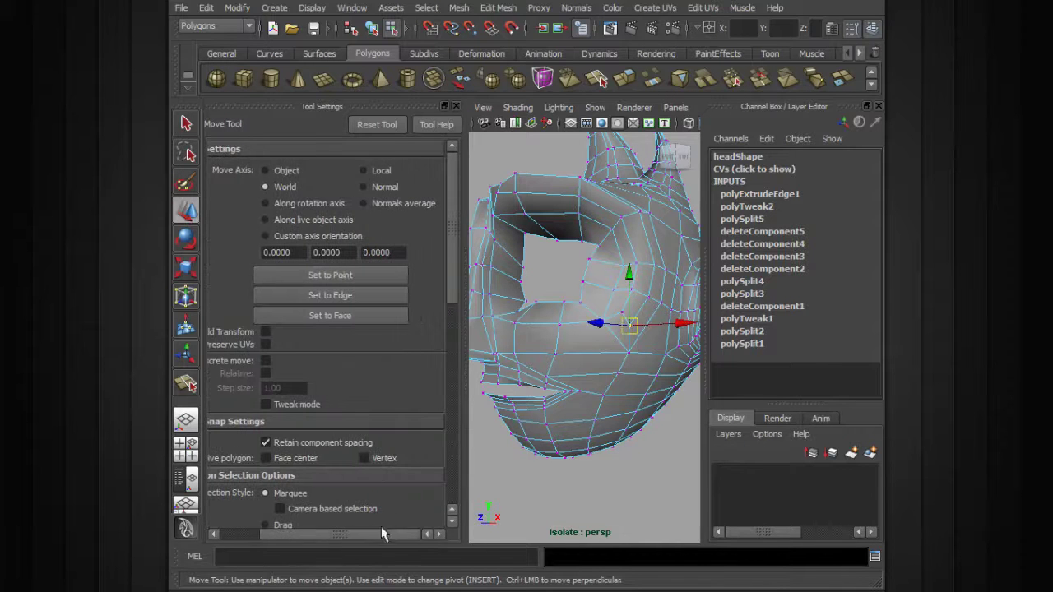
pyautogui.click(364, 186)
pyautogui.keyDown('alt'); pyautogui.moveTo(620, 333); pyautogui.dragTo(603, 332); pyautogui.keyUp('alt')
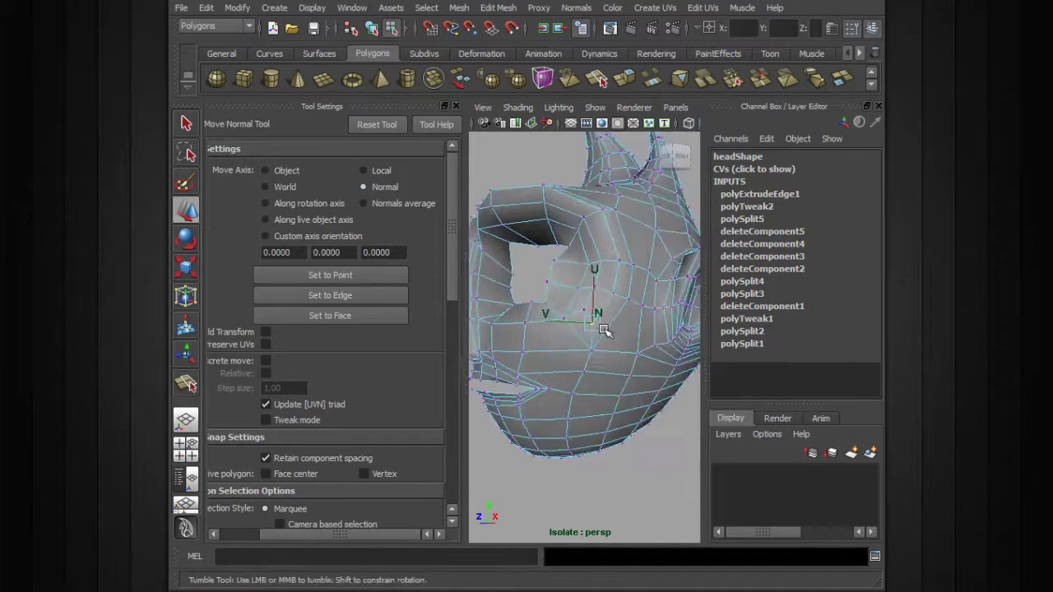
# - Slide the outer cheek vertex and the junction vertex beneath it upward along the head's surface, and close the tool settings
pyautogui.scroll(5, 603, 332)
pyautogui.moveTo(623, 293); pyautogui.dragTo(633, 273)
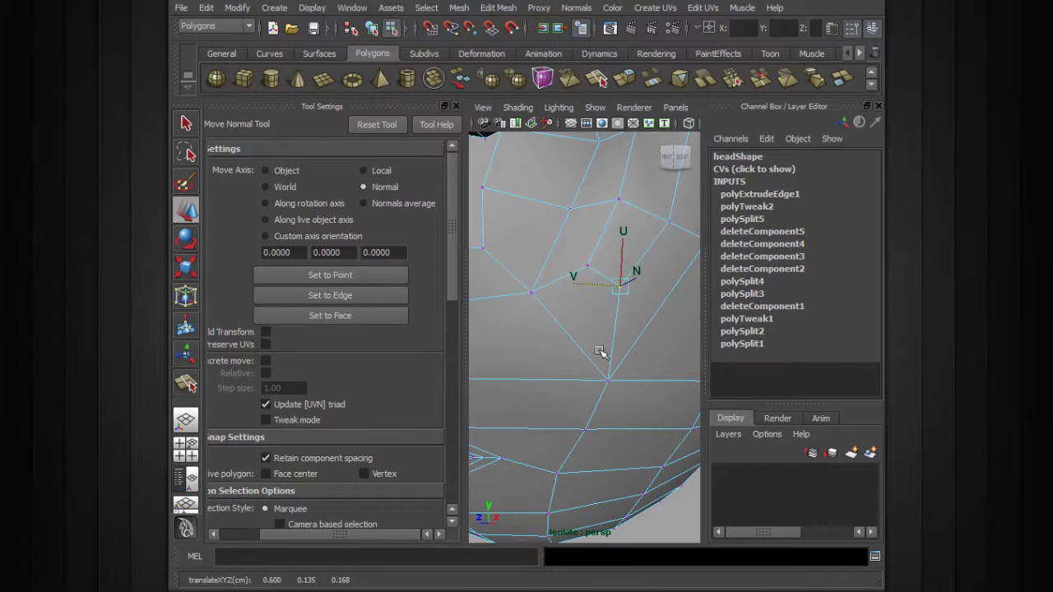
pyautogui.keyDown('alt'); pyautogui.moveTo(607, 380); pyautogui.dragTo(607, 347); pyautogui.keyUp('alt')
pyautogui.scroll(-5, 612, 321)
pyautogui.scroll(3, 592, 339)
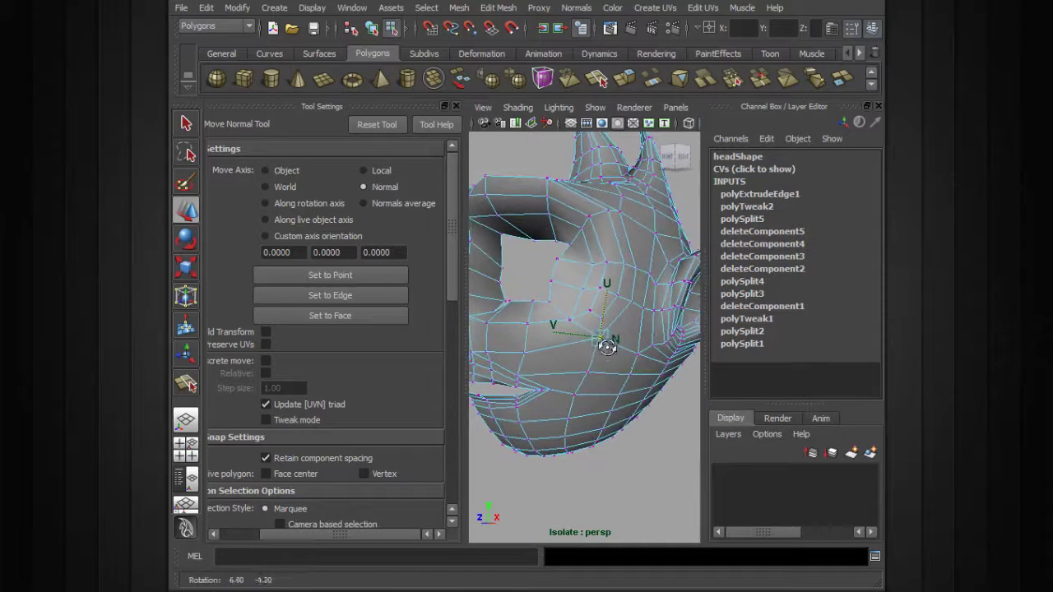
pyautogui.keyDown('alt'); pyautogui.moveTo(595, 352); pyautogui.dragTo(611, 343, button='middle'); pyautogui.keyUp('alt')
pyautogui.click(456, 106)
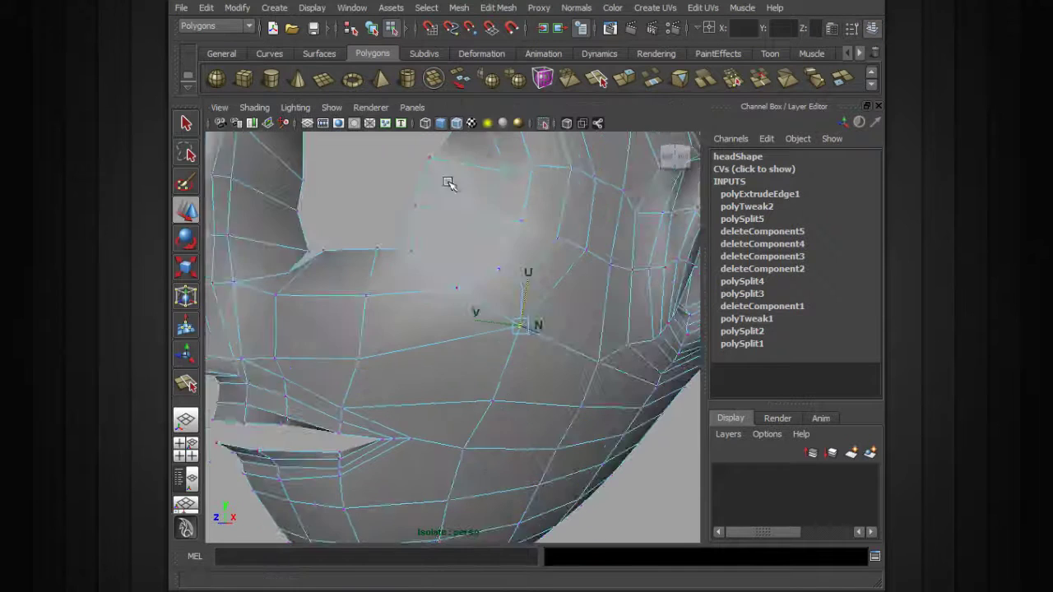
# - Split the faces with the Split Polygon Tool from the nose's front edge above the tip across its side to the inner cheek vertex
pyautogui.keyDown('alt'); pyautogui.moveTo(411, 283); pyautogui.dragTo(460, 338); pyautogui.keyUp('alt')
pyautogui.click(317, 260)
pyautogui.keyDown('alt'); pyautogui.moveTo(525, 369); pyautogui.dragTo(406, 336, button='middle'); pyautogui.keyUp('alt')
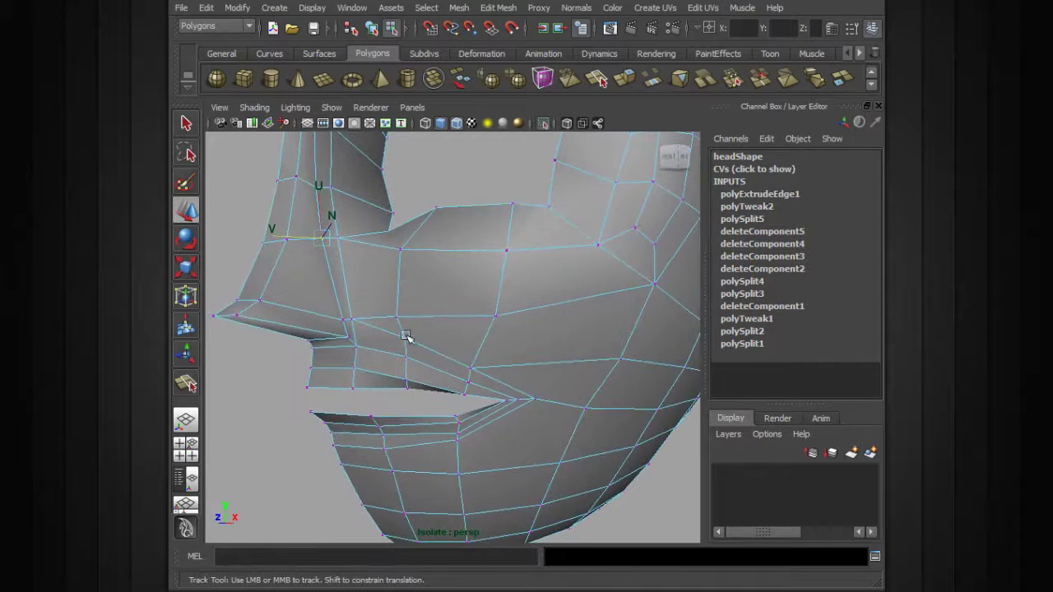
pyautogui.keyDown('alt'); pyautogui.moveTo(392, 323); pyautogui.dragTo(428, 316); pyautogui.keyUp('alt')
pyautogui.click(497, 7)
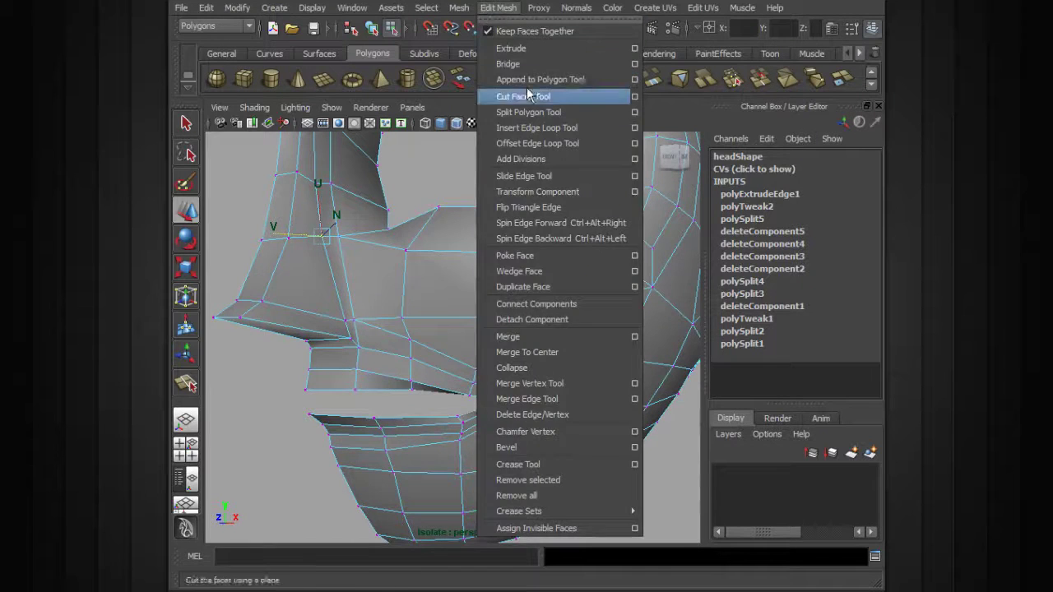
pyautogui.click(529, 112)
pyautogui.scroll(4, 482, 275)
pyautogui.click(423, 306)
pyautogui.keyDown('alt'); pyautogui.moveTo(426, 325); pyautogui.dragTo(436, 323, button='middle'); pyautogui.keyUp('alt')
pyautogui.moveTo(395, 303); pyautogui.dragTo(380, 295)
pyautogui.moveTo(265, 263); pyautogui.dragTo(249, 263)
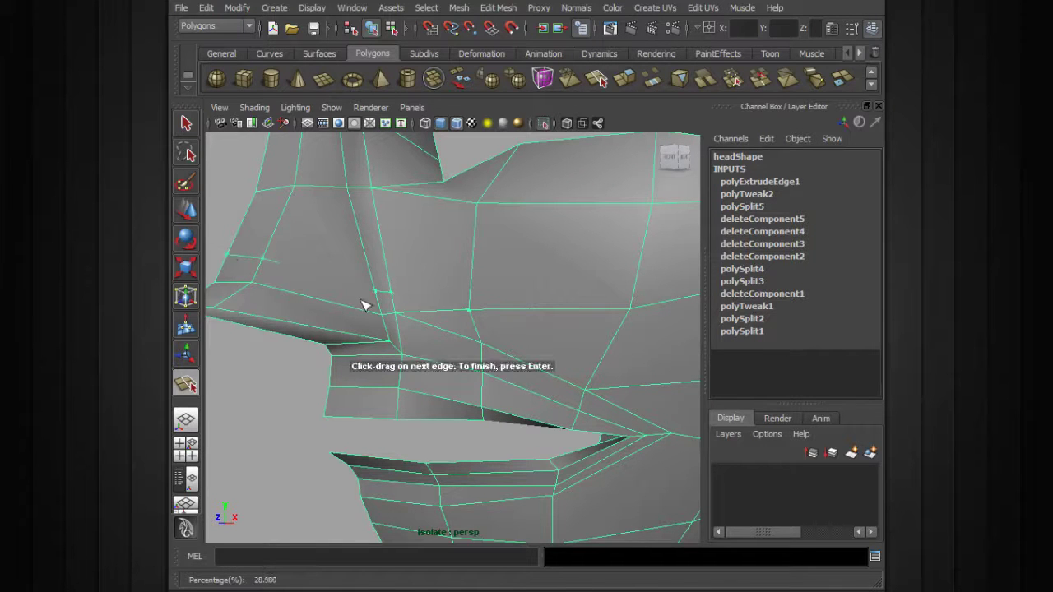
pyautogui.press('Return')
# - Delete the old edge running from the side of the nostril to the inner cheek vertex below the new split
pyautogui.rightClick(440, 312)
pyautogui.click(444, 301)
pyautogui.click(524, 317)
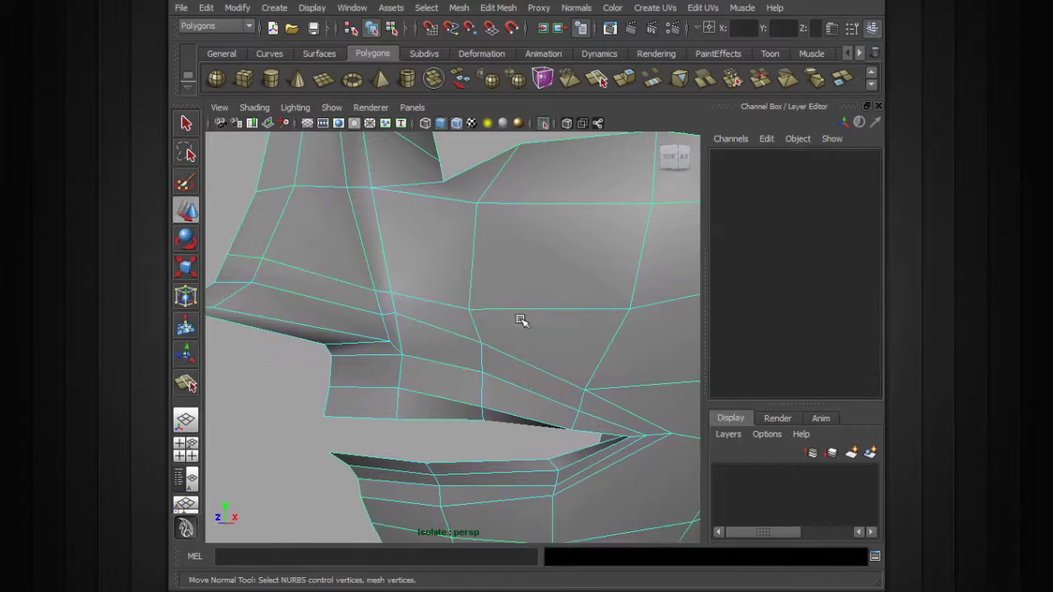
pyautogui.scroll(2, 543, 322)
pyautogui.scroll(-4, 531, 321)
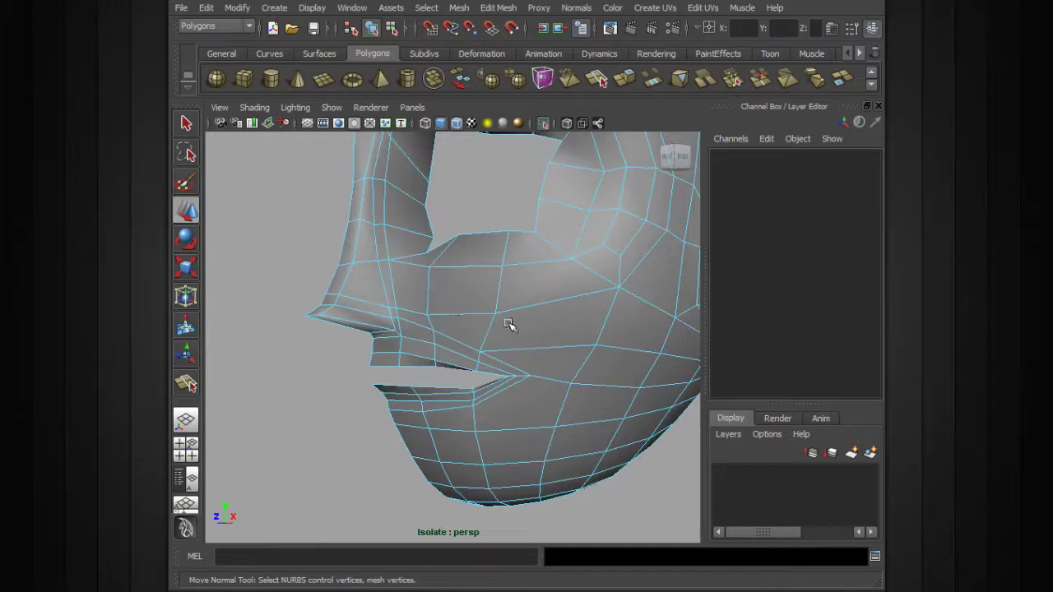
# - Split the faces from the inner cheek vertex around the outside of the mouth corner and along beneath the lower lip
pyautogui.press('y')
pyautogui.click(426, 314)
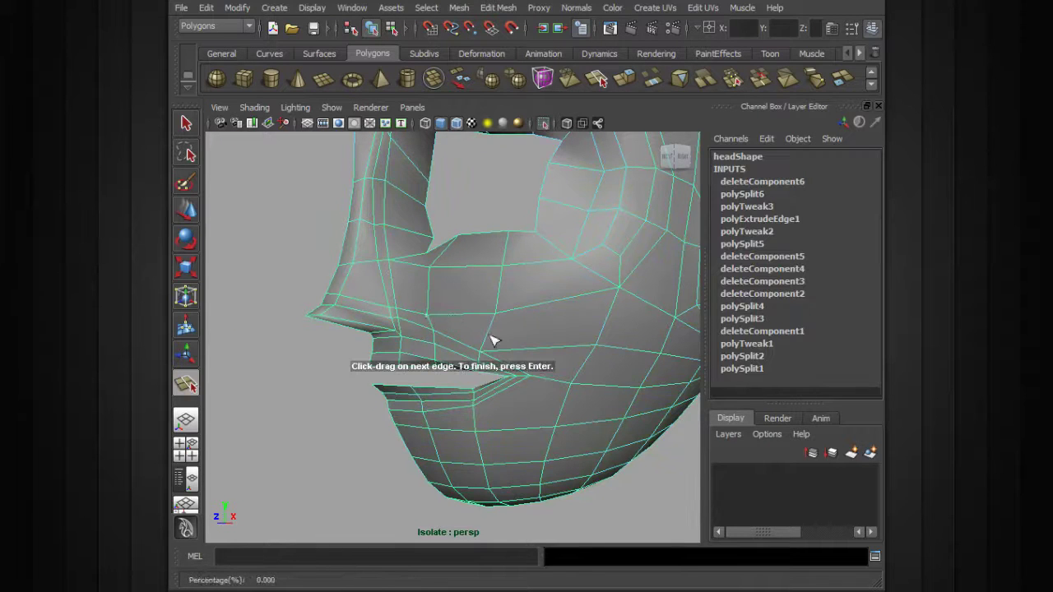
pyautogui.moveTo(497, 336); pyautogui.dragTo(513, 356)
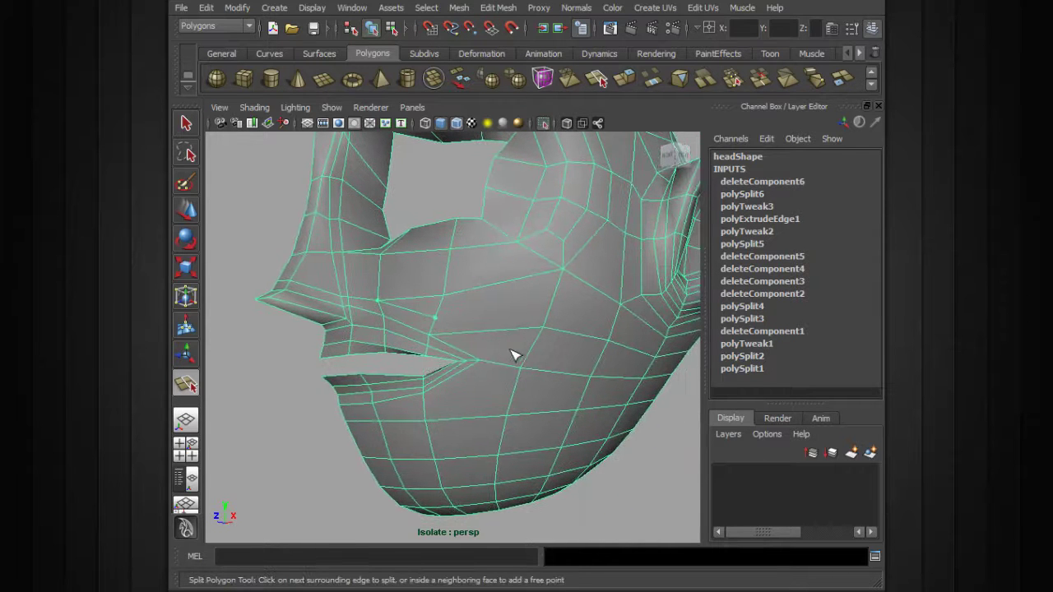
pyautogui.click(481, 336)
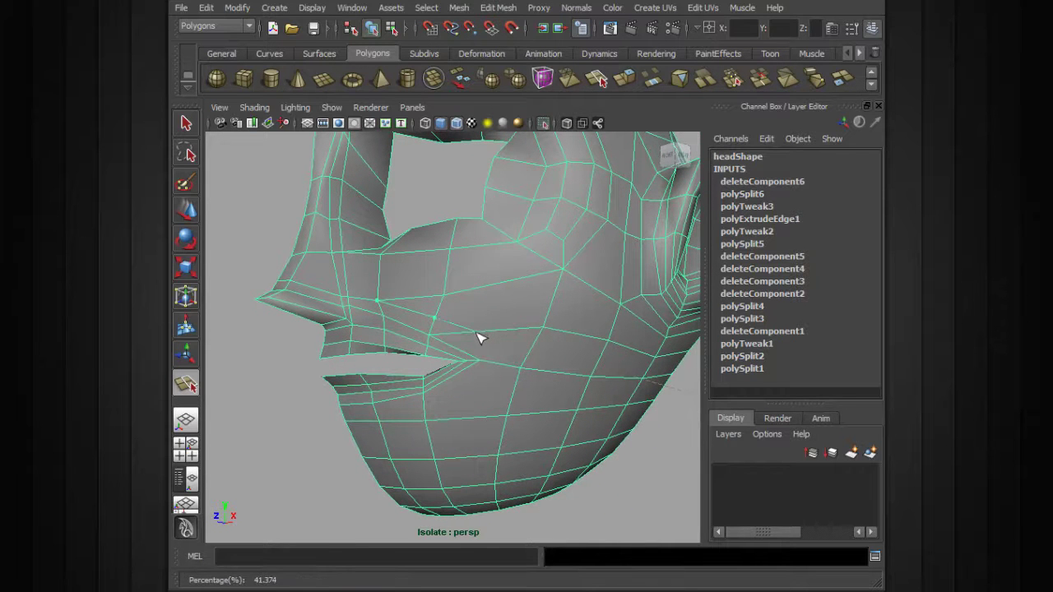
pyautogui.click(498, 366)
pyautogui.keyDown('alt'); pyautogui.moveTo(506, 369); pyautogui.dragTo(433, 400); pyautogui.keyUp('alt')
pyautogui.click(430, 402)
pyautogui.click(376, 412)
pyautogui.press('Return')
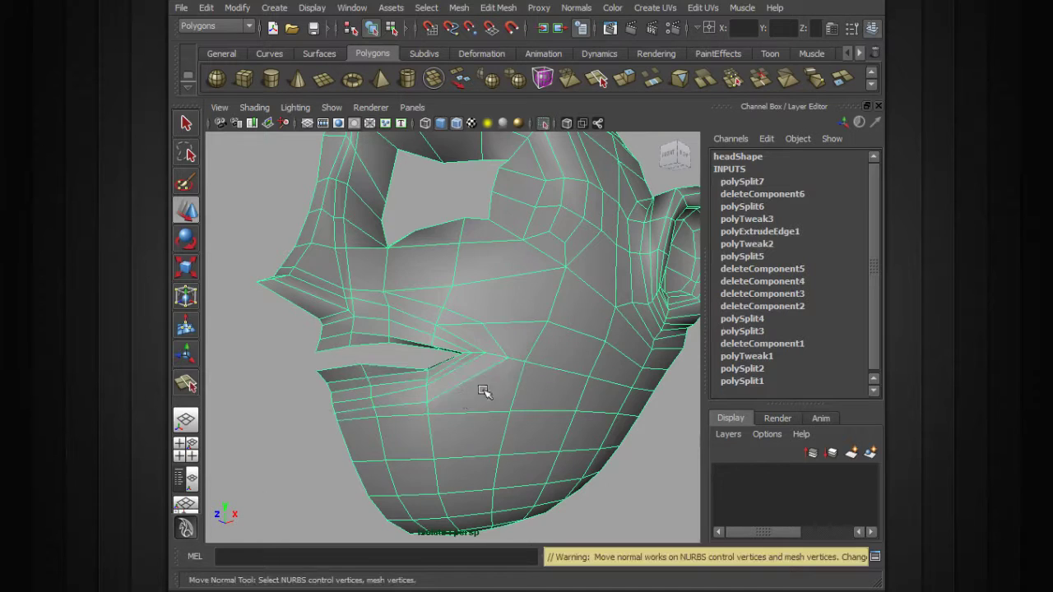
# - Delete the horizontal edge segment above the mouth corner, inside the new mouth loop
pyautogui.moveTo(481, 342)
pyautogui.keyDown('alt'); pyautogui.mouseDown()
pyautogui.moveTo(479, 359)
pyautogui.moveTo(489, 357)
pyautogui.moveTo(478, 356)
pyautogui.mouseUp(); pyautogui.keyUp('alt')
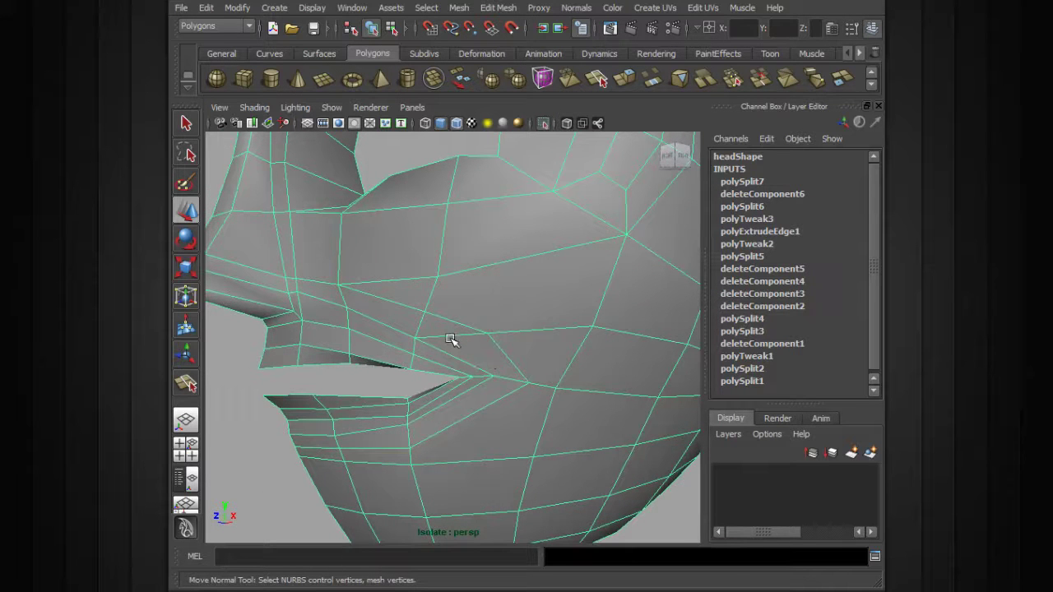
pyautogui.moveTo(455, 338); pyautogui.dragTo(458, 302, button='right')
pyautogui.click(457, 335)
pyautogui.press('Delete')
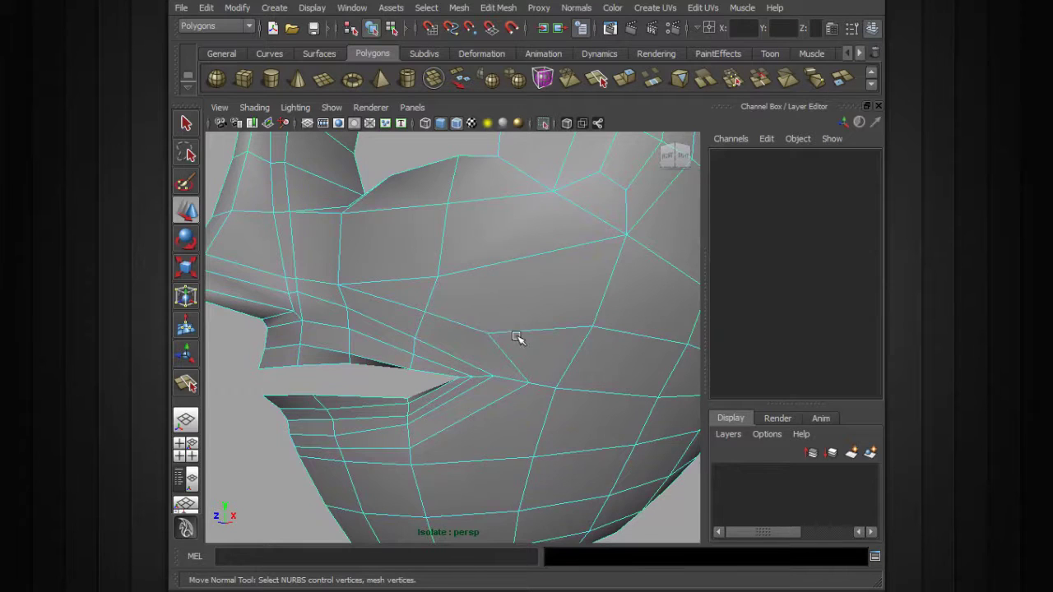
# - Split the faces from the outer lower eye-socket vertex down the cheek and through the mouth loops to the upper lip near the corner
pyautogui.keyDown('alt'); pyautogui.moveTo(497, 332); pyautogui.dragTo(547, 193); pyautogui.keyUp('alt')
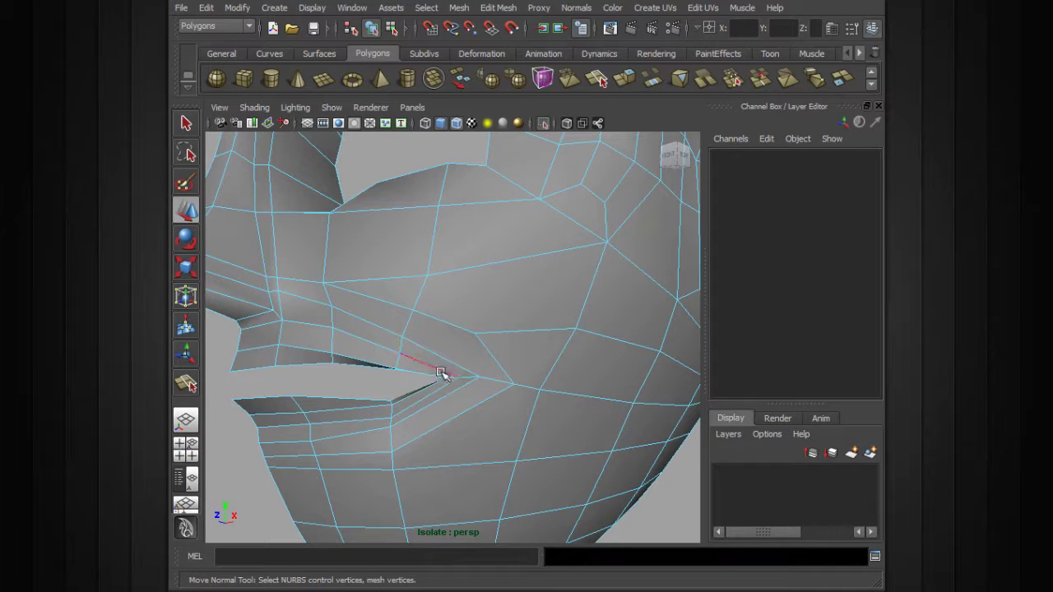
pyautogui.moveTo(475, 375)
pyautogui.keyDown('alt'); pyautogui.mouseDown()
pyautogui.moveTo(489, 373)
pyautogui.moveTo(420, 367)
pyautogui.moveTo(488, 373)
pyautogui.mouseUp(); pyautogui.keyUp('alt')
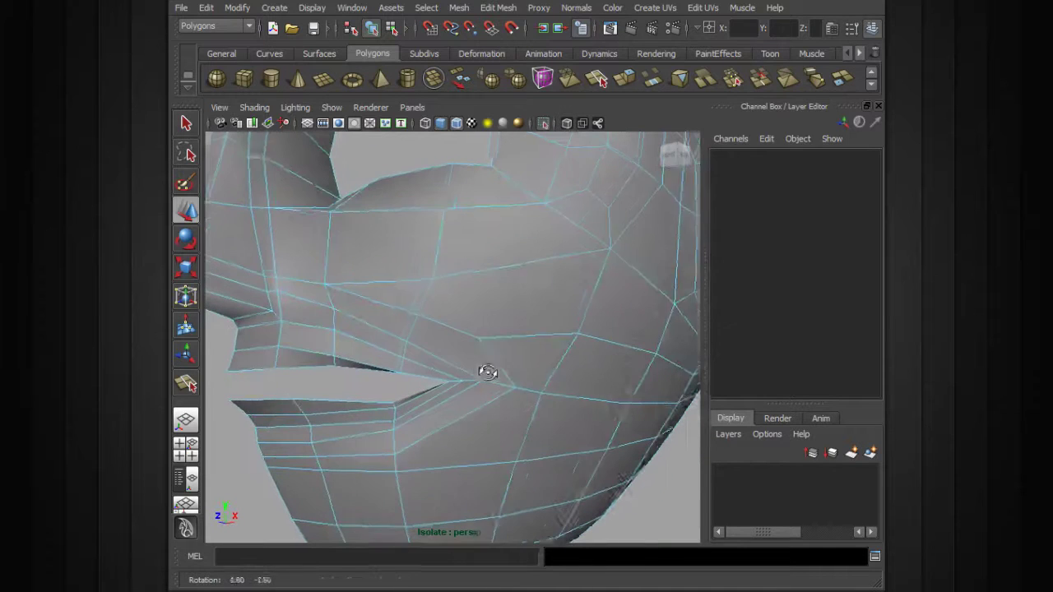
pyautogui.press('y')
pyautogui.keyDown('alt'); pyautogui.moveTo(556, 216); pyautogui.dragTo(566, 244); pyautogui.keyUp('alt')
pyautogui.click(521, 261)
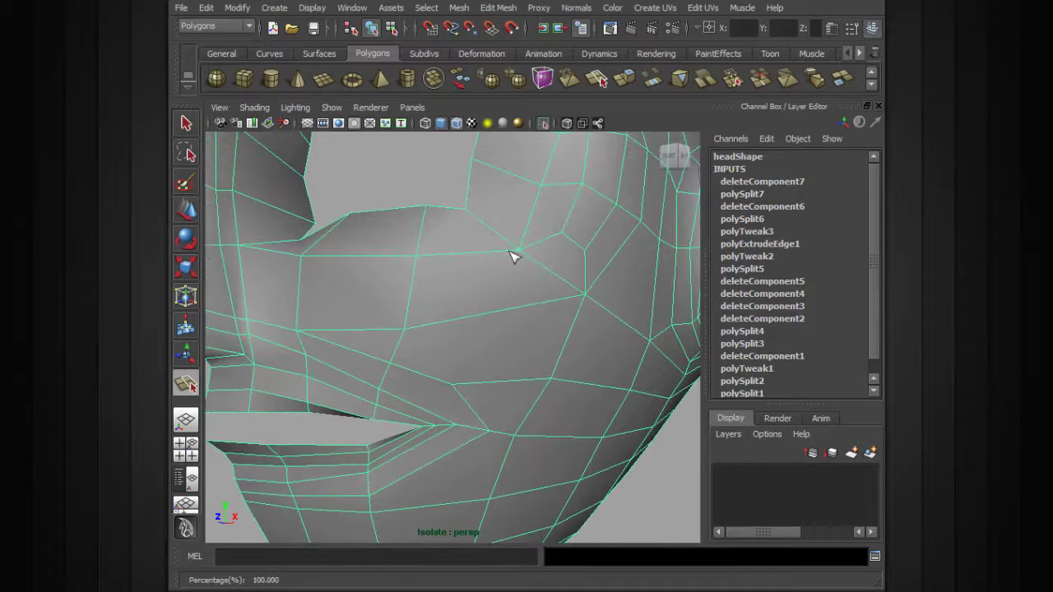
pyautogui.moveTo(526, 301); pyautogui.dragTo(483, 313)
pyautogui.click(460, 386)
pyautogui.keyDown('alt'); pyautogui.moveTo(447, 409); pyautogui.dragTo(460, 384, button='middle'); pyautogui.keyUp('alt')
pyautogui.moveTo(460, 384)
pyautogui.keyDown('alt'); pyautogui.mouseDown()
pyautogui.moveTo(457, 370)
pyautogui.moveTo(443, 376)
pyautogui.mouseUp(); pyautogui.keyUp('alt')
pyautogui.scroll(5, 465, 368)
pyautogui.scroll(-5, 447, 379)
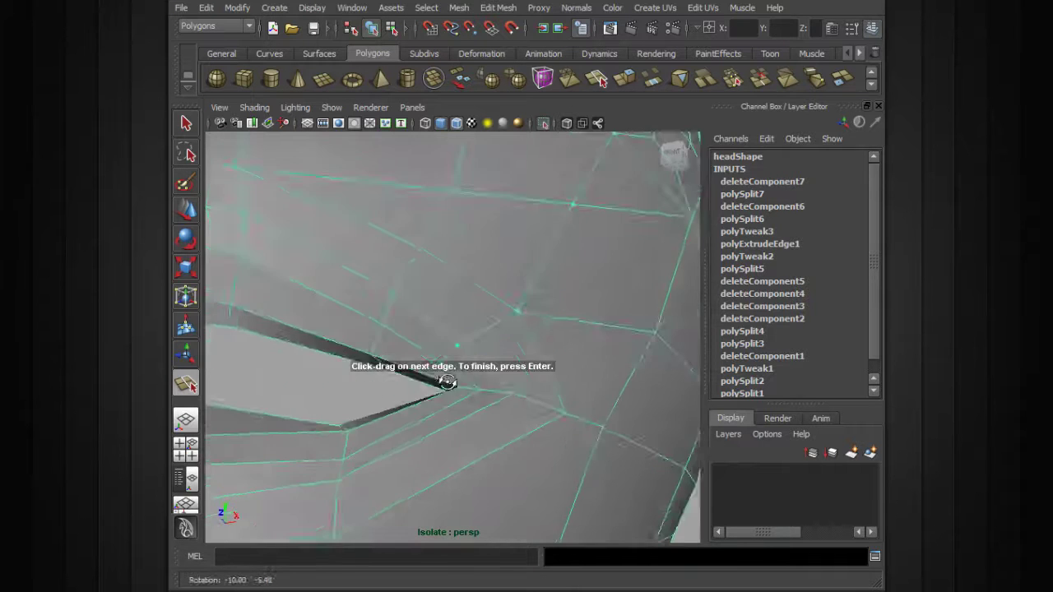
pyautogui.keyDown('alt'); pyautogui.moveTo(453, 369); pyautogui.dragTo(517, 392); pyautogui.keyUp('alt')
pyautogui.click(474, 385)
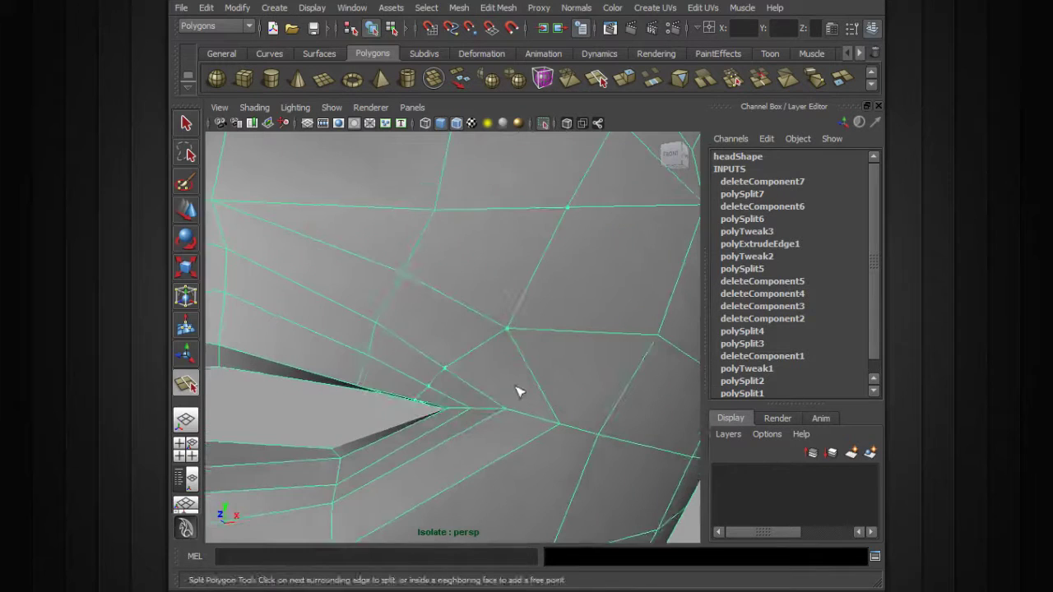
pyautogui.press('w')
pyautogui.scroll(-5, 467, 370)
pyautogui.keyDown('alt'); pyautogui.moveTo(467, 370); pyautogui.dragTo(400, 315); pyautogui.keyUp('alt')
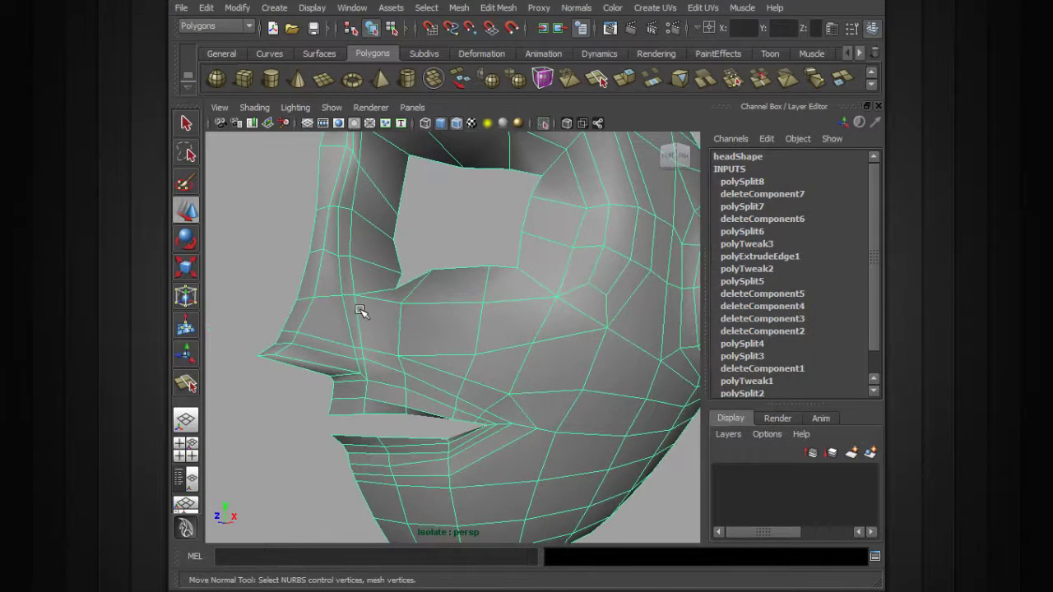
# - Split the faces across the side of the nose, just above the existing nostril loop, to the inner cheek's vertical edge
pyautogui.keyDown('alt'); pyautogui.moveTo(362, 310); pyautogui.dragTo(404, 308, button='right'); pyautogui.keyUp('alt')
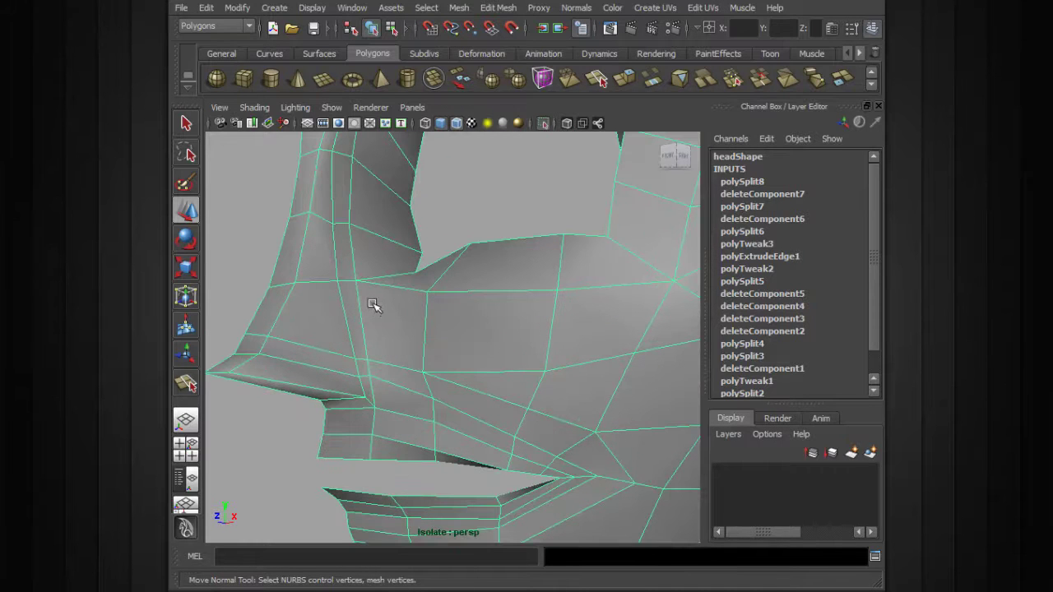
pyautogui.press('y')
pyautogui.moveTo(257, 319); pyautogui.dragTo(398, 350)
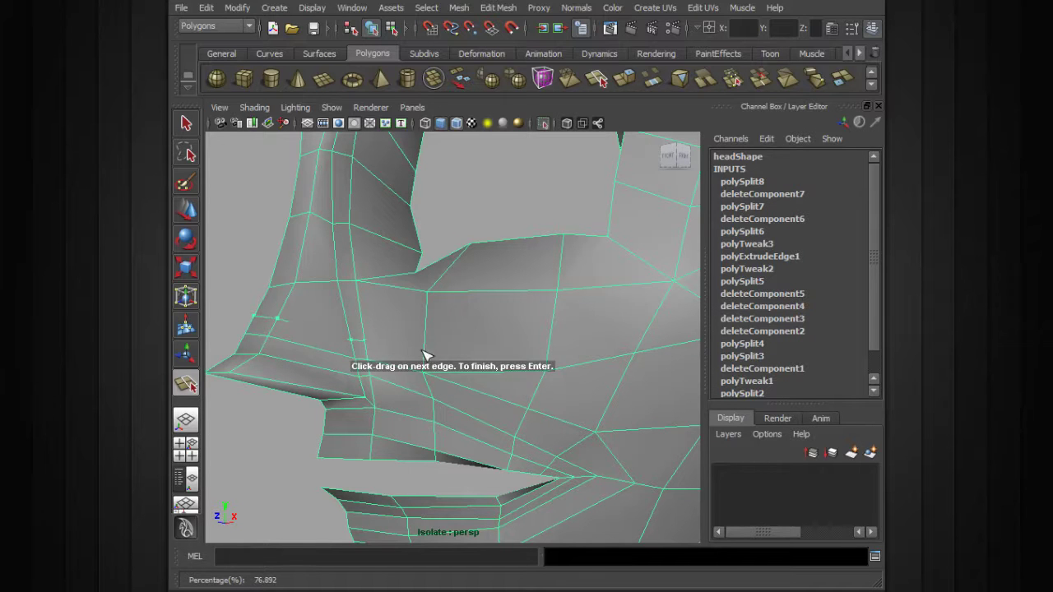
pyautogui.press('Return')
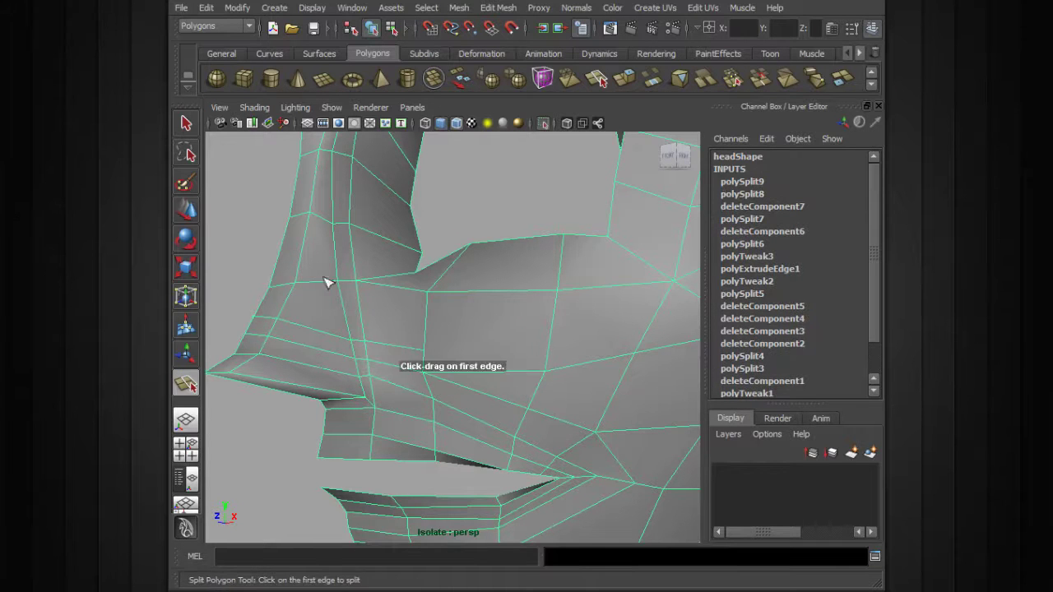
# - Add a second, higher split across the side of the nose, ending on the same vertical edge of the inner cheek
pyautogui.moveTo(265, 316); pyautogui.dragTo(362, 312)
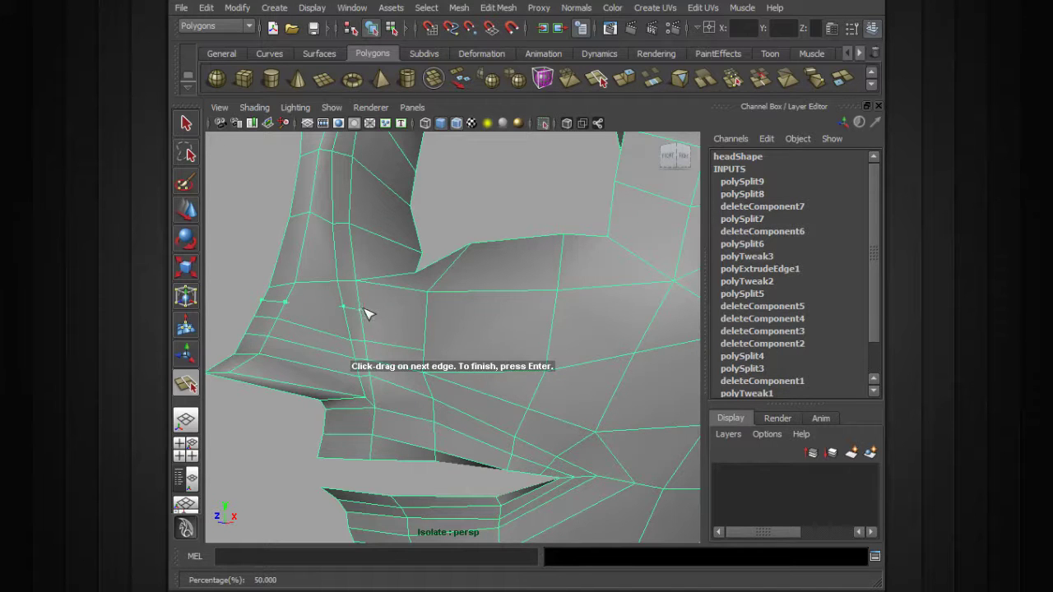
pyautogui.press('Return')
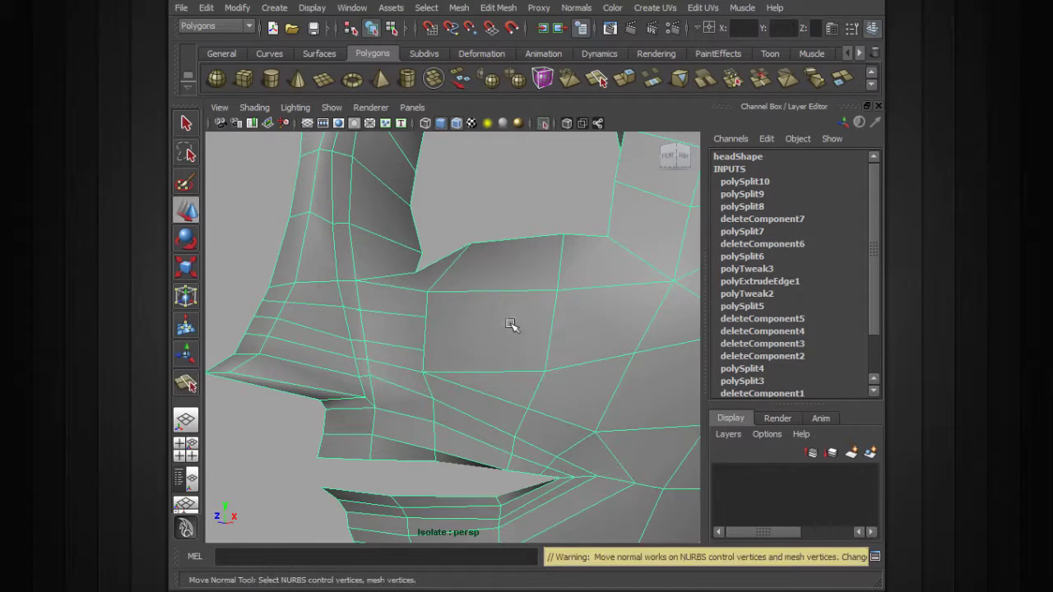
pyautogui.scroll(-8, 526, 323)
pyautogui.keyDown('alt'); pyautogui.moveTo(482, 321); pyautogui.dragTo(523, 352); pyautogui.keyUp('alt')
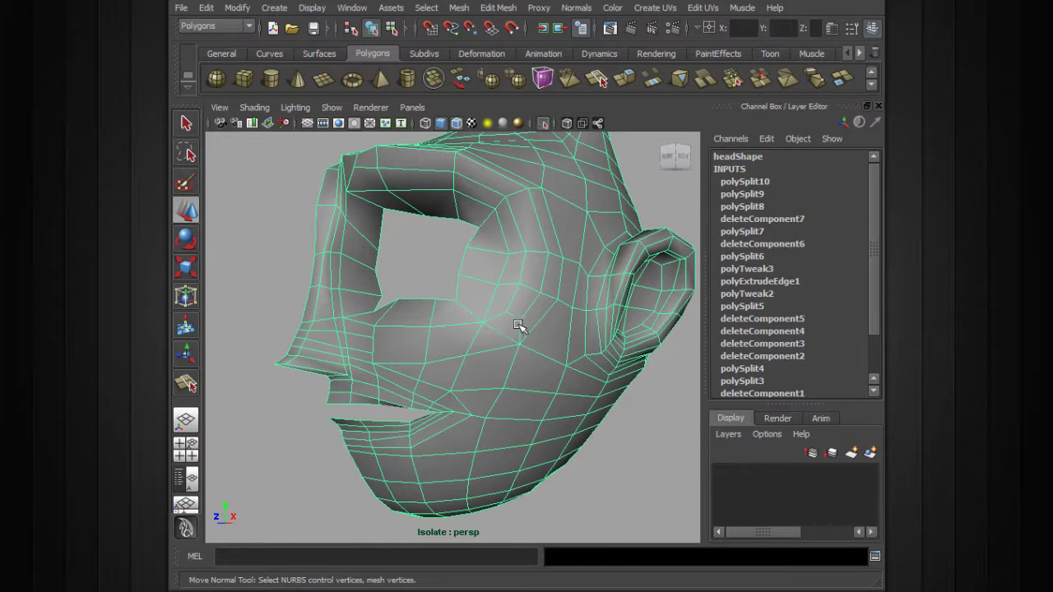
# - Move the cheekbone vertices below the outer corner of the eye socket to even out their spacing
pyautogui.rightClick(517, 324)
pyautogui.click(466, 322)
pyautogui.click(522, 301)
pyautogui.moveTo(523, 302); pyautogui.dragTo(524, 303)
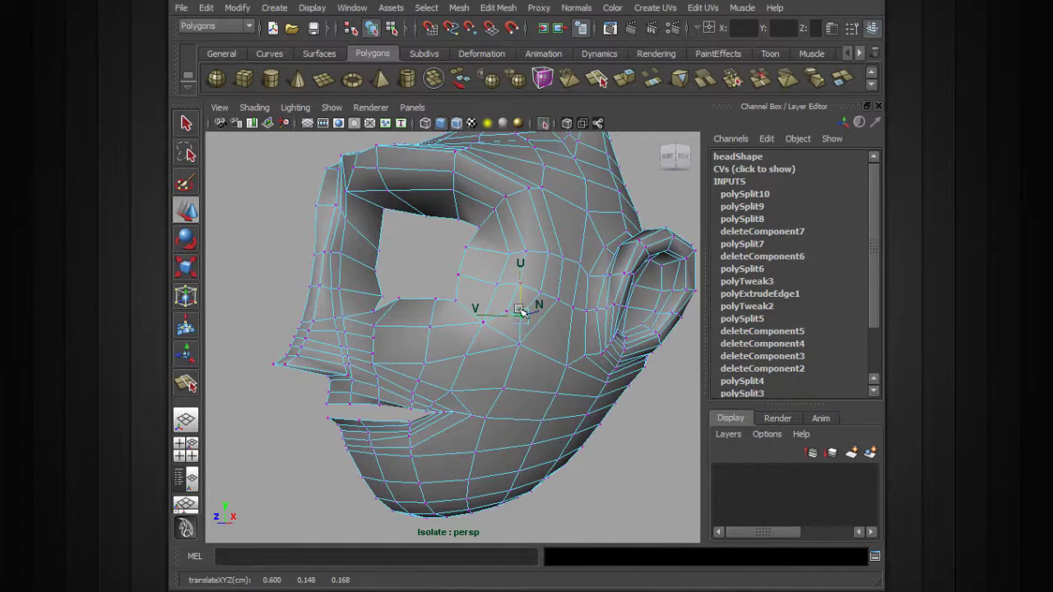
pyautogui.moveTo(521, 344)
pyautogui.mouseDown()
pyautogui.moveTo(526, 306)
pyautogui.moveTo(501, 327)
pyautogui.moveTo(529, 327)
pyautogui.mouseUp()
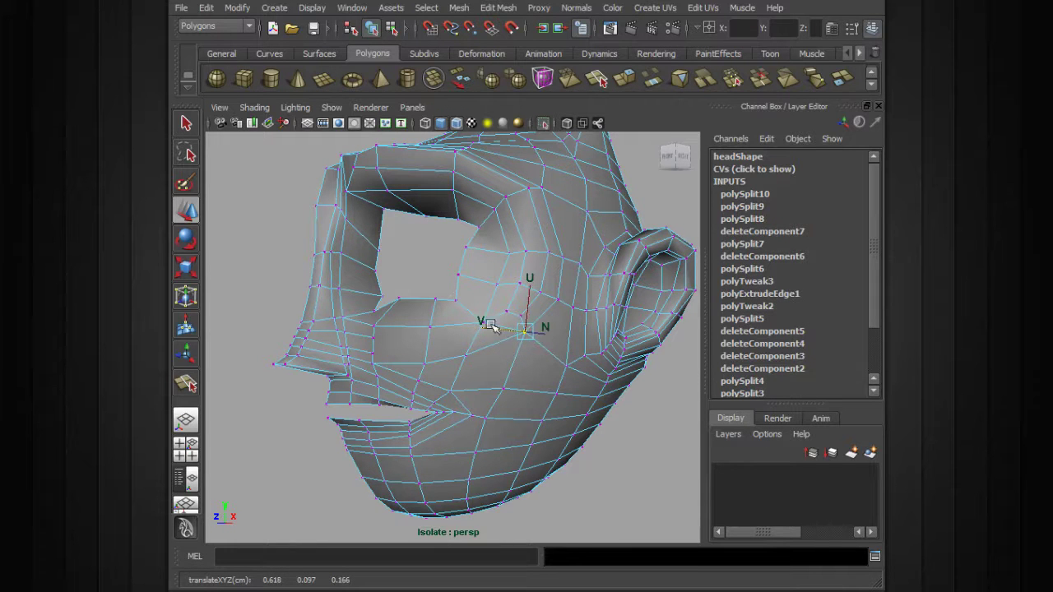
# - Delete the two cheek edges running forward and backward from the cheekbone vertex below the outer eye socket
pyautogui.keyDown('alt'); pyautogui.moveTo(507, 326); pyautogui.dragTo(531, 336); pyautogui.keyUp('alt')
pyautogui.scroll(3, 535, 348)
pyautogui.press('y')
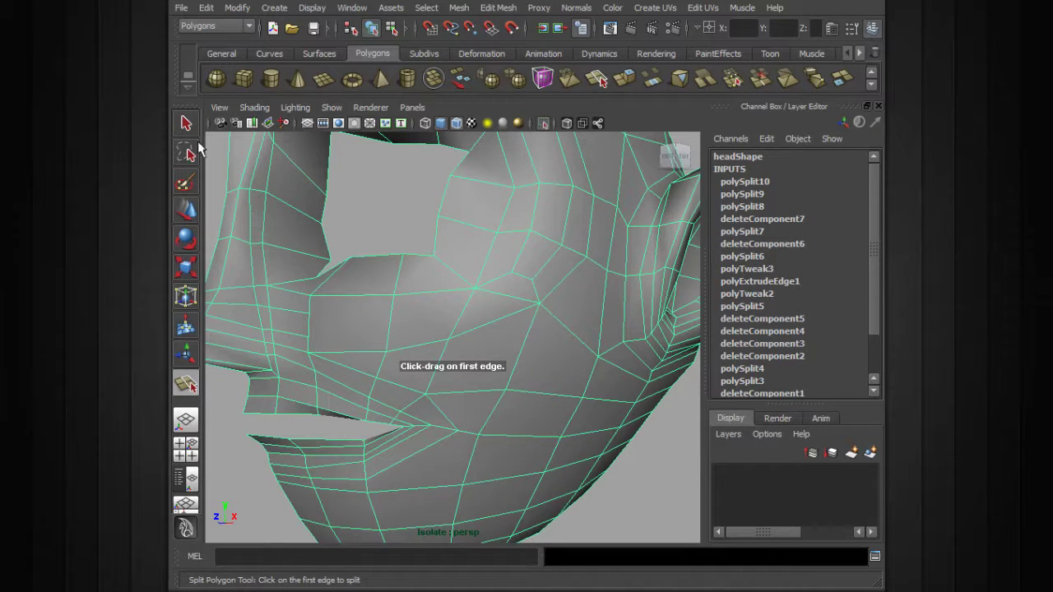
pyautogui.press('q')
pyautogui.rightClick(508, 319)
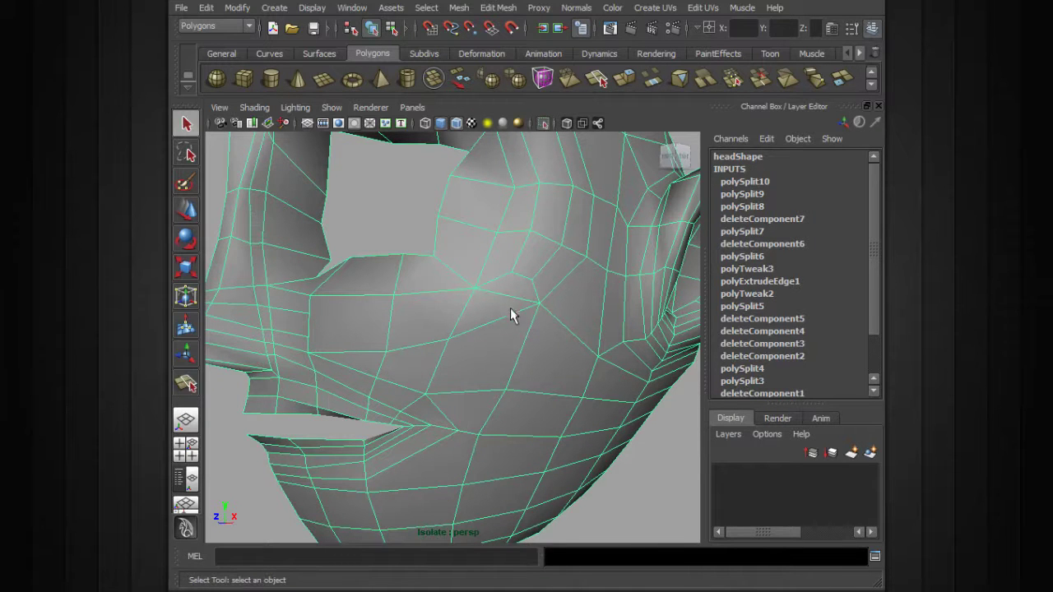
pyautogui.click(562, 317)
pyautogui.press('Delete')
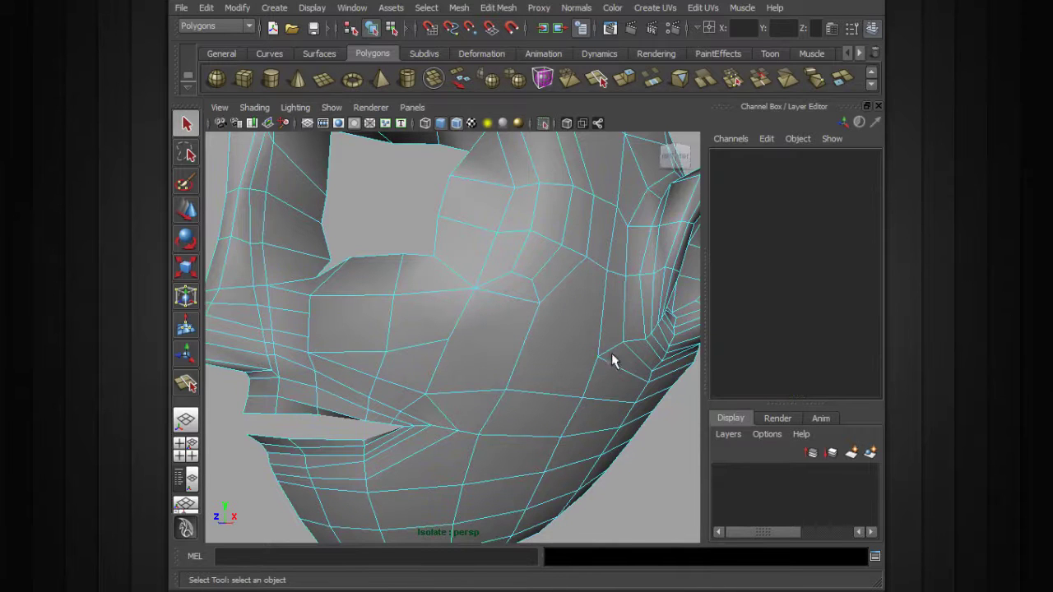
# - Split the faces across the upper cheek, from the inner cheek's vertical edge to the vertex in front of the ear
pyautogui.press('y')
pyautogui.click(313, 310)
pyautogui.moveTo(392, 308); pyautogui.dragTo(392, 320)
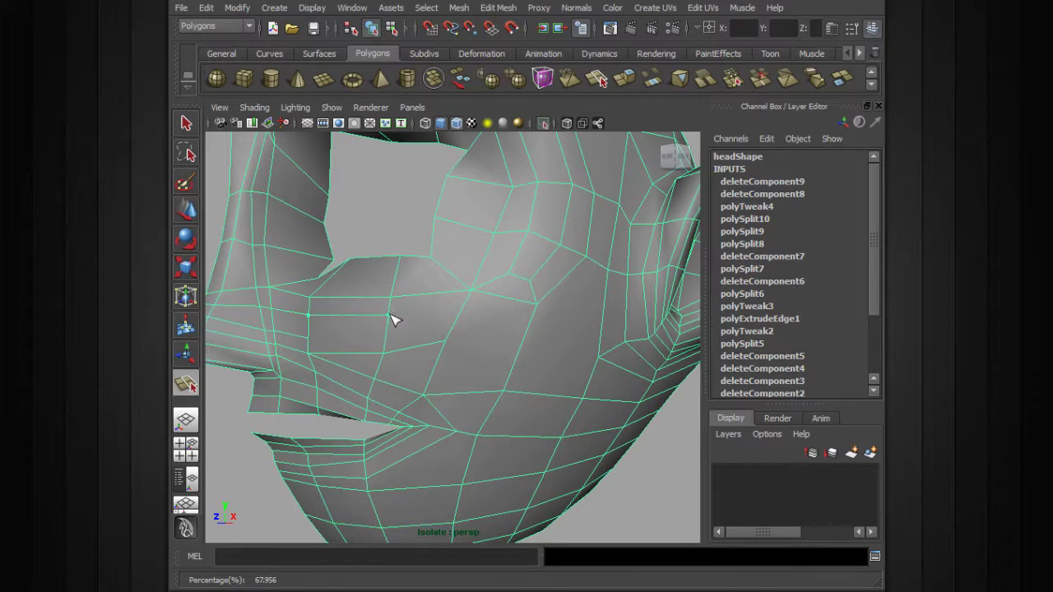
pyautogui.click(457, 315)
pyautogui.moveTo(531, 325); pyautogui.dragTo(531, 331)
pyautogui.moveTo(601, 344); pyautogui.dragTo(575, 328)
pyautogui.press('q')
# - Split the faces down the outer cheek, from the outer eye-loop vertex through the new edge to the lower horizontal cheek edge
pyautogui.press('y')
pyautogui.moveTo(599, 270)
pyautogui.mouseDown()
pyautogui.moveTo(585, 286)
pyautogui.moveTo(586, 261)
pyautogui.mouseUp()
pyautogui.moveTo(559, 343); pyautogui.dragTo(433, 362)
pyautogui.click(550, 399)
pyautogui.press('Return')
# - Delete the two horizontal edges across the middle of the inner cheek and the leftover vertex between them
pyautogui.rightClick(421, 352)
pyautogui.click(424, 318)
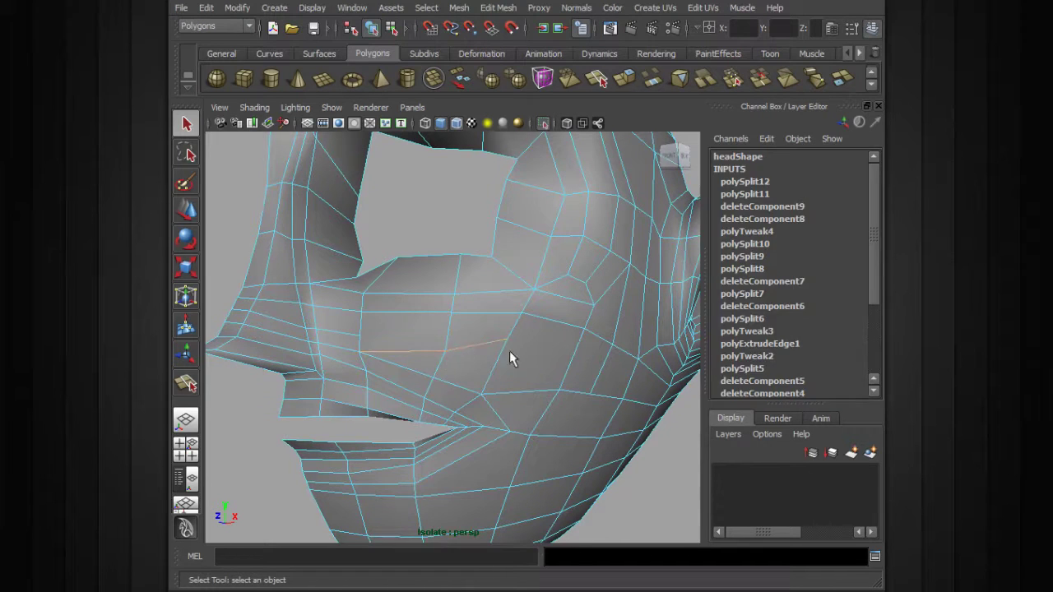
pyautogui.click(446, 353)
pyautogui.moveTo(447, 353); pyautogui.dragTo(447, 353, button='right')
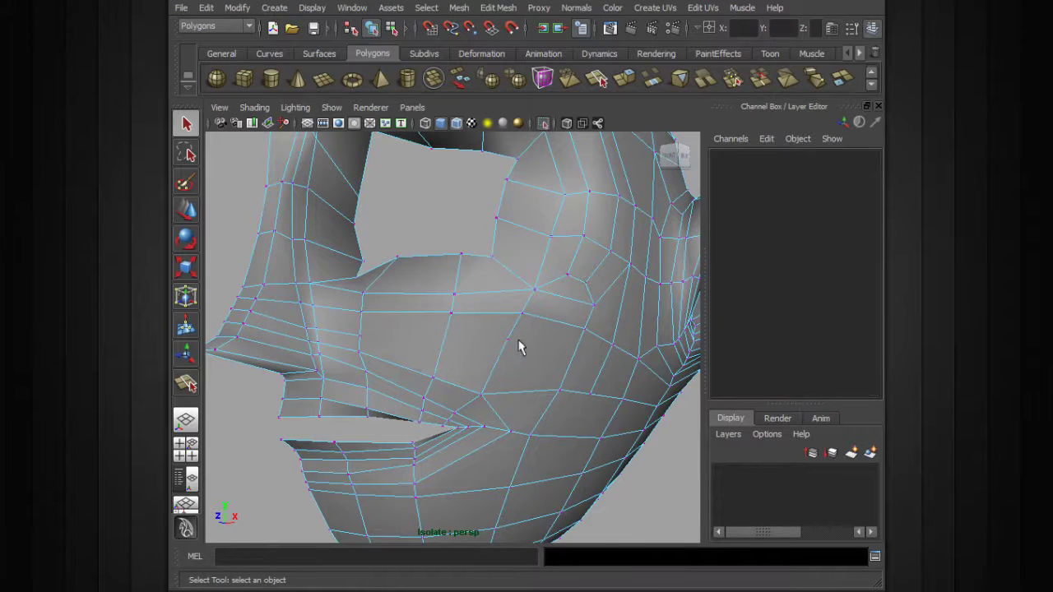
# - Split the faces from the upper nose-side edge's end on the inner cheek, diagonally across the cheek to the vertex behind the mouth corner
pyautogui.press('y')
pyautogui.click(362, 337)
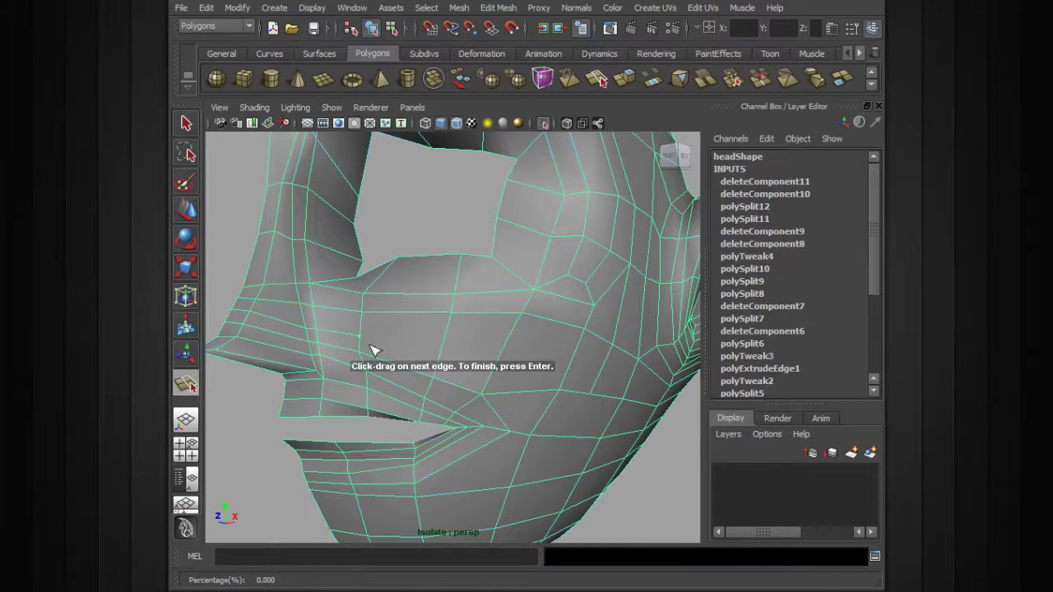
pyautogui.click(443, 345)
pyautogui.click(499, 356)
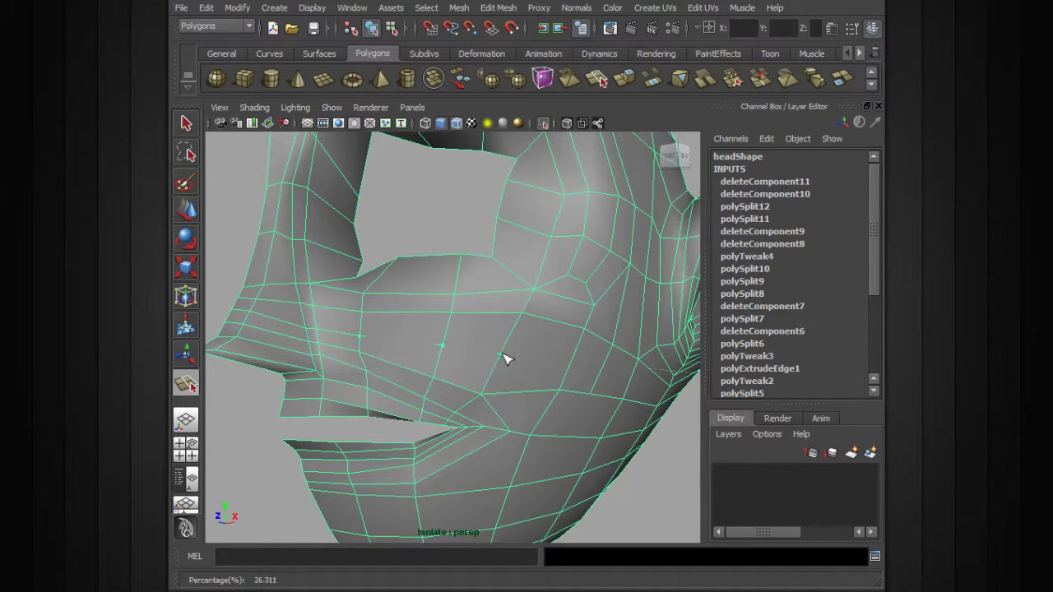
pyautogui.click(567, 380)
pyautogui.press('Return')
pyautogui.press('q')
# - Move the inner cheek vertices beside the nose, just below the eye socket, to smooth the cheek's profile
pyautogui.keyDown('alt'); pyautogui.moveTo(536, 365); pyautogui.dragTo(430, 353); pyautogui.keyUp('alt')
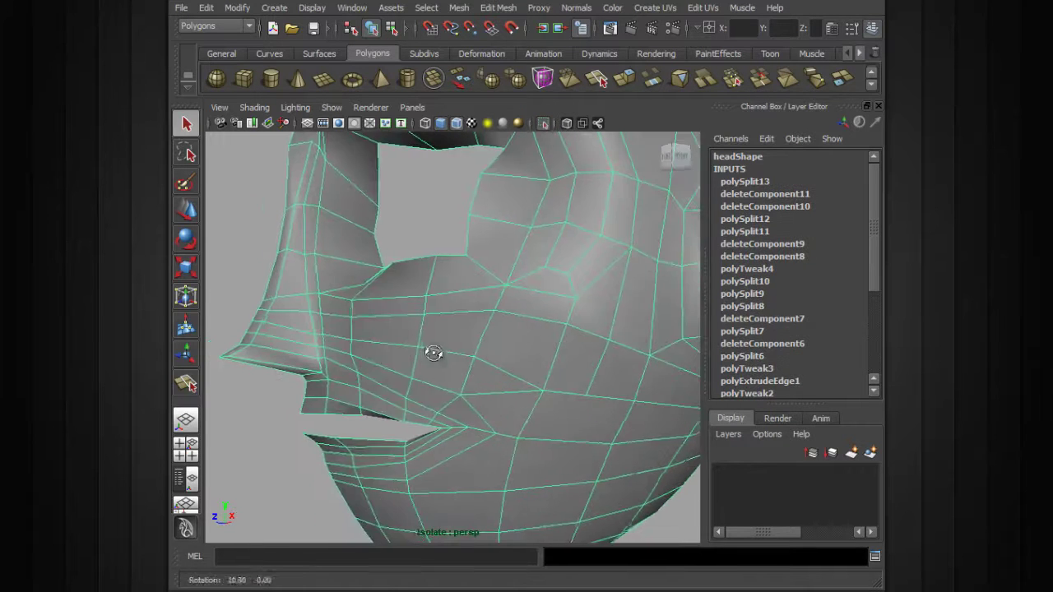
pyautogui.keyDown('alt'); pyautogui.moveTo(360, 331); pyautogui.dragTo(455, 356, button='right'); pyautogui.keyUp('alt')
pyautogui.keyDown('alt'); pyautogui.moveTo(456, 357); pyautogui.dragTo(404, 336); pyautogui.keyUp('alt')
pyautogui.click(401, 326)
pyautogui.press('w')
pyautogui.moveTo(364, 301); pyautogui.dragTo(461, 372)
pyautogui.click(445, 328)
pyautogui.keyDown('alt'); pyautogui.moveTo(446, 328); pyautogui.dragTo(408, 333); pyautogui.keyUp('alt')
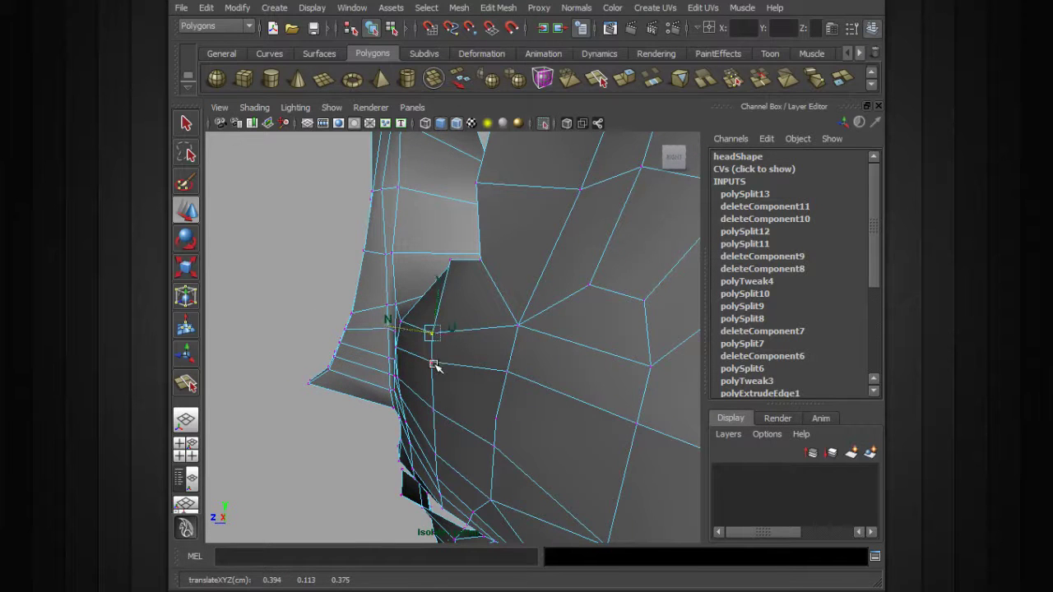
# - Delete the stray vertex left on the vertical mid-cheek edge between the two new horizontal splits
pyautogui.keyDown('alt'); pyautogui.moveTo(472, 369); pyautogui.dragTo(548, 372); pyautogui.keyUp('alt')
pyautogui.click(545, 368)
pyautogui.press('Delete')
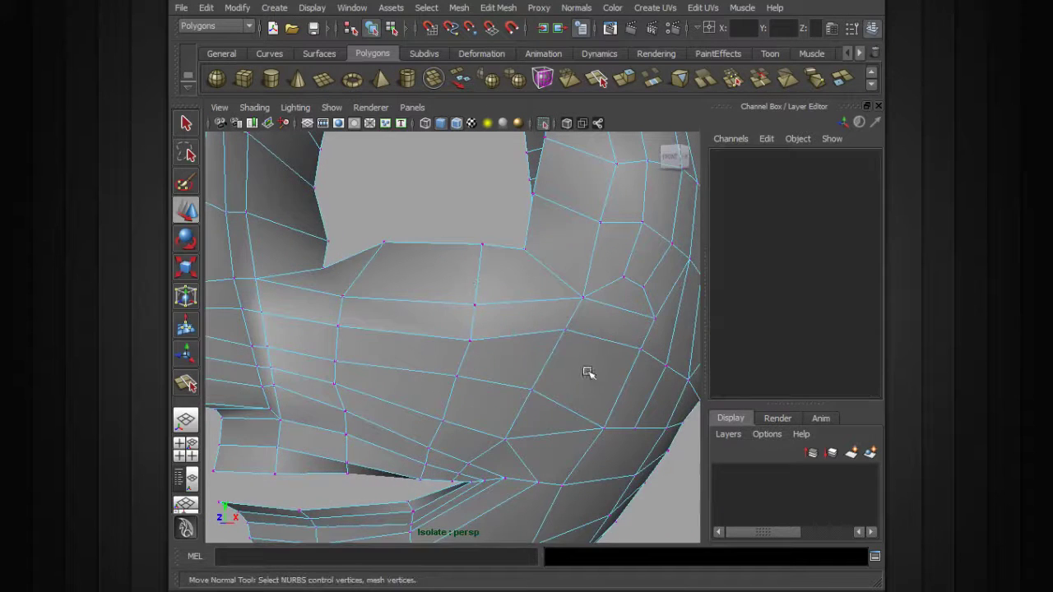
# - Move the vertices along the upper horizontal cheek edge below the outer eye socket to even out the cheek faces
pyautogui.keyDown('alt'); pyautogui.moveTo(567, 332); pyautogui.dragTo(543, 320); pyautogui.keyUp('alt')
pyautogui.click(554, 331)
pyautogui.keyDown('alt'); pyautogui.moveTo(624, 337); pyautogui.dragTo(560, 327, button='middle'); pyautogui.keyUp('alt')
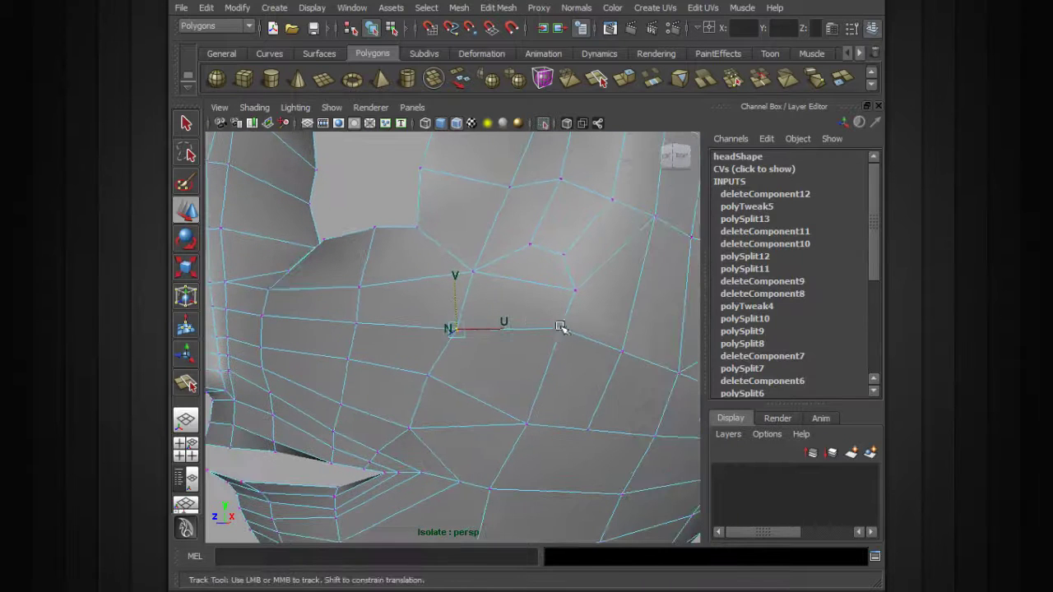
pyautogui.click(562, 330)
pyautogui.moveTo(567, 300); pyautogui.dragTo(567, 318)
pyautogui.click(622, 353)
pyautogui.moveTo(627, 332); pyautogui.dragTo(463, 352)
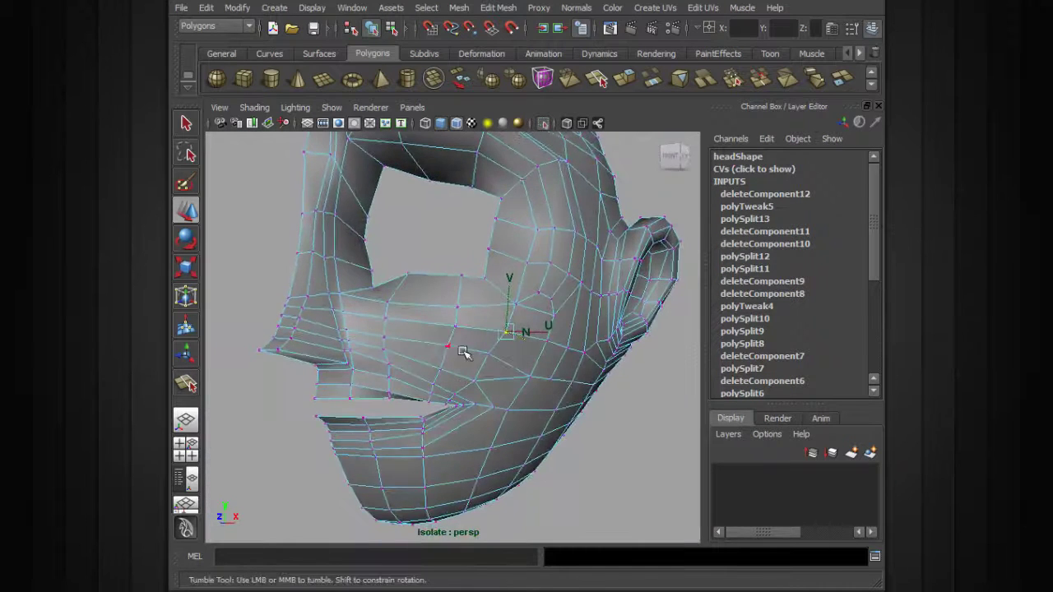
# - Reposition the vertices in the column beside the nose, between the inner cheek and the upper lip
pyautogui.keyDown('alt'); pyautogui.moveTo(351, 323); pyautogui.dragTo(480, 330); pyautogui.keyUp('alt')
pyautogui.keyDown('alt'); pyautogui.moveTo(479, 330); pyautogui.dragTo(501, 329, button='middle'); pyautogui.keyUp('alt')
pyautogui.keyDown('alt'); pyautogui.moveTo(501, 329); pyautogui.dragTo(429, 340, button='right'); pyautogui.keyUp('alt')
pyautogui.keyDown('alt'); pyautogui.moveTo(430, 340); pyautogui.dragTo(473, 325); pyautogui.keyUp('alt')
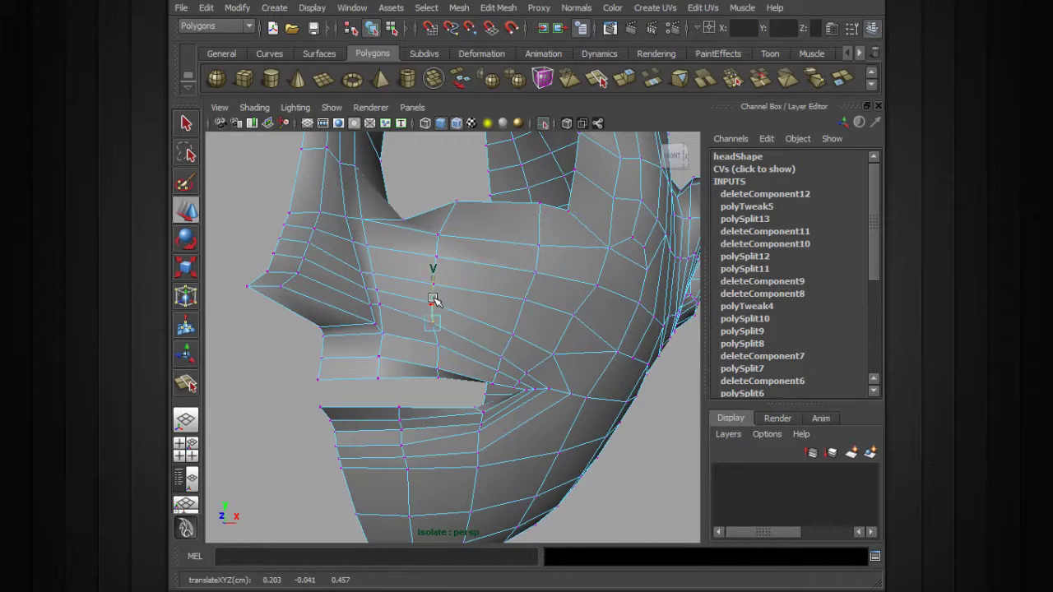
pyautogui.click(440, 345)
pyautogui.click(436, 345)
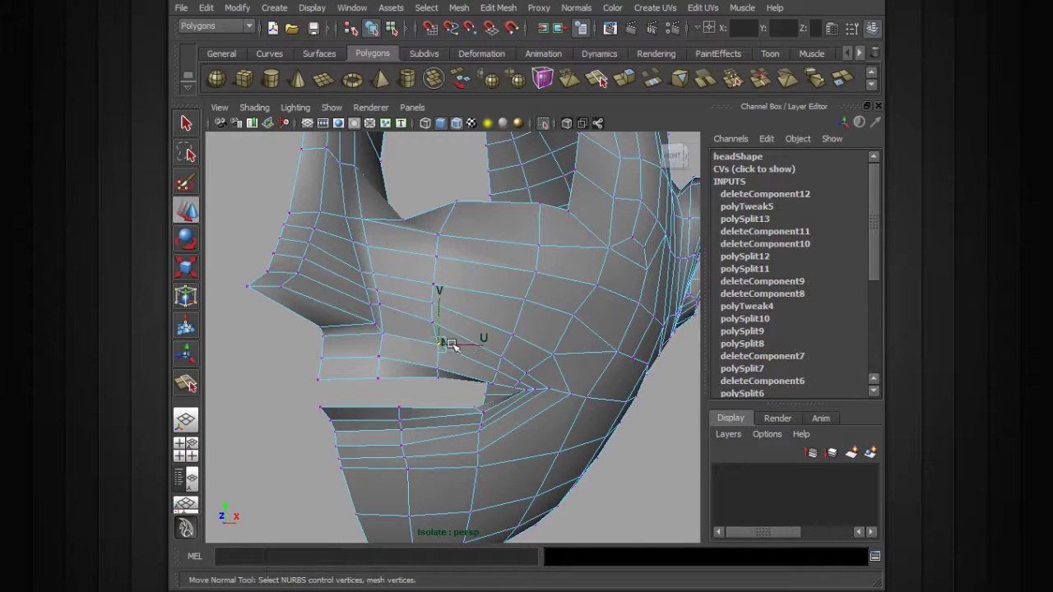
# - Adjust the vertices of the mid-cheek column, from just below the eye socket down to above the mouth corner
pyautogui.keyDown('alt'); pyautogui.moveTo(461, 345); pyautogui.dragTo(522, 251); pyautogui.keyUp('alt')
pyautogui.click(482, 282)
pyautogui.click(490, 249)
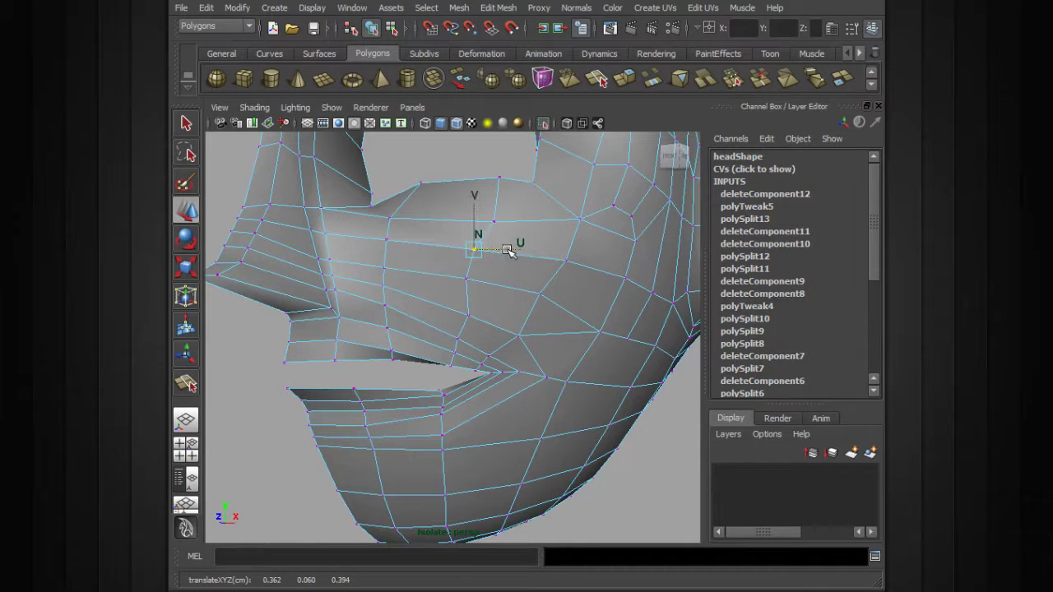
pyautogui.moveTo(496, 221)
pyautogui.mouseDown(button='middle')
pyautogui.moveTo(529, 219)
pyautogui.moveTo(512, 223)
pyautogui.mouseUp(button='middle')
pyautogui.click(467, 316)
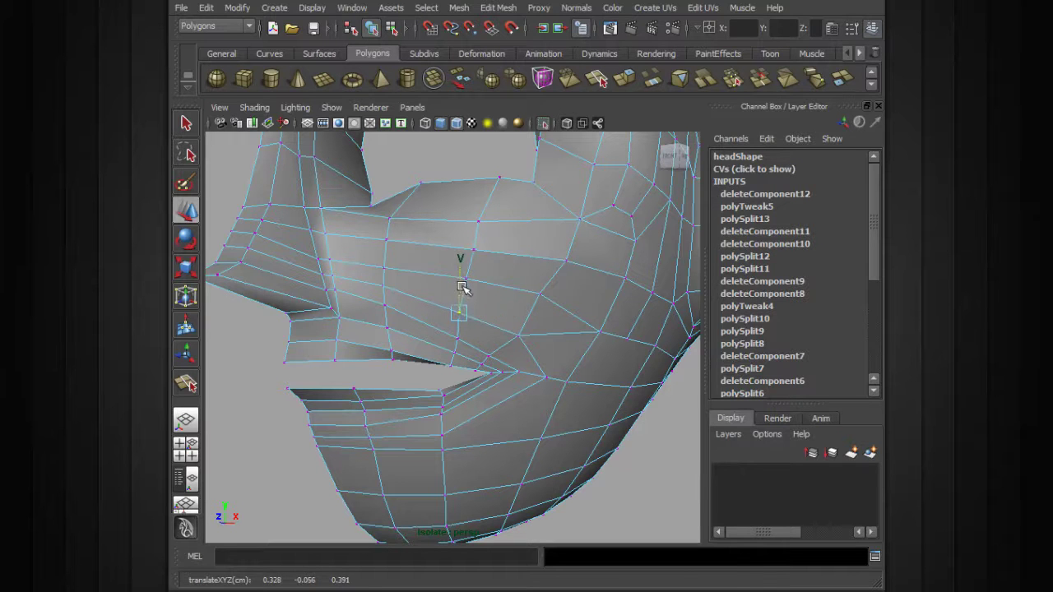
pyautogui.keyDown('alt'); pyautogui.moveTo(461, 317); pyautogui.dragTo(480, 326); pyautogui.keyUp('alt')
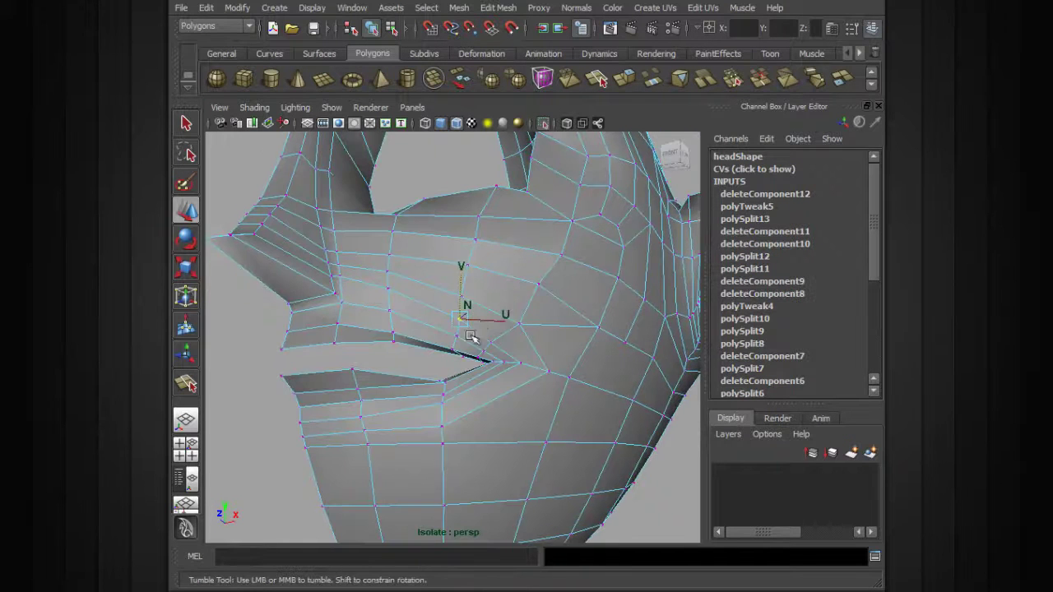
pyautogui.click(460, 331)
pyautogui.click(460, 321)
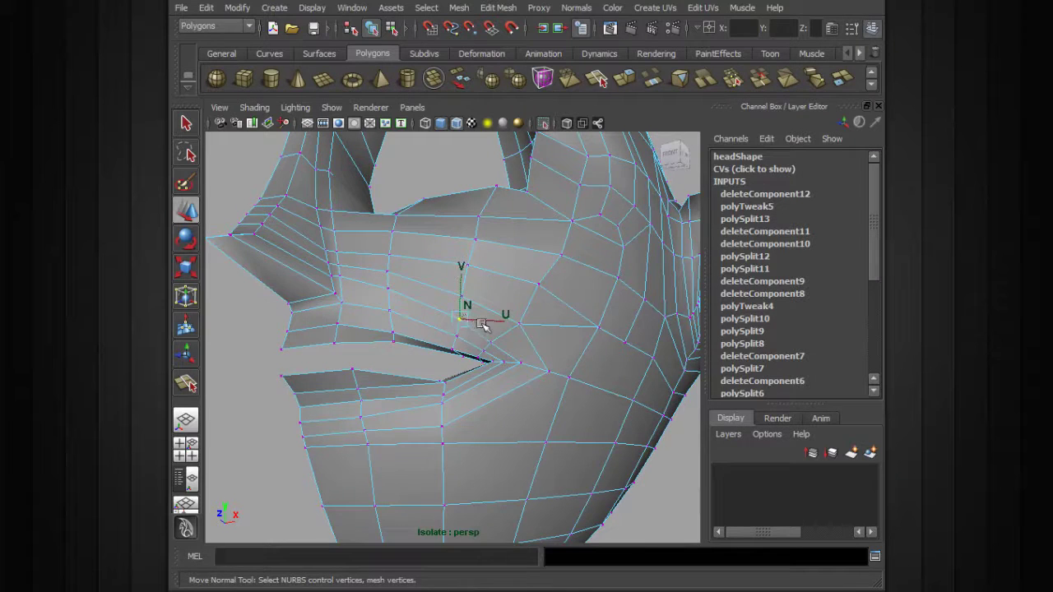
# - Delete the horizontal edge crossing the cheek just above and behind the mouth corner
pyautogui.keyDown('alt'); pyautogui.moveTo(482, 317); pyautogui.dragTo(530, 319); pyautogui.keyUp('alt')
pyautogui.click(509, 310)
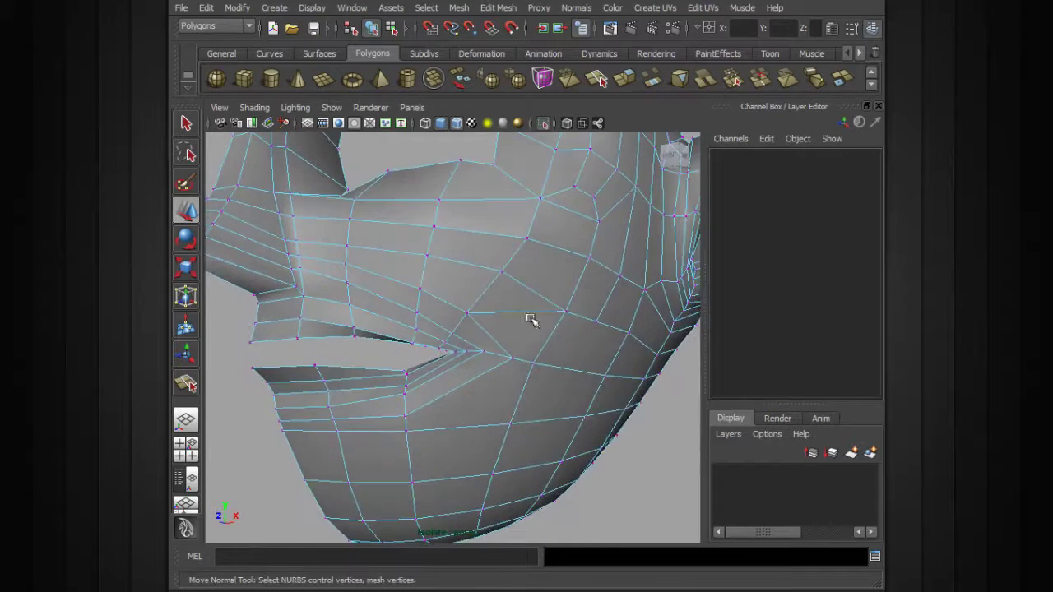
pyautogui.keyDown('alt'); pyautogui.moveTo(439, 359); pyautogui.dragTo(508, 336); pyautogui.keyUp('alt')
pyautogui.click(463, 347)
pyautogui.moveTo(505, 311); pyautogui.dragTo(505, 276, button='right')
pyautogui.click(572, 317)
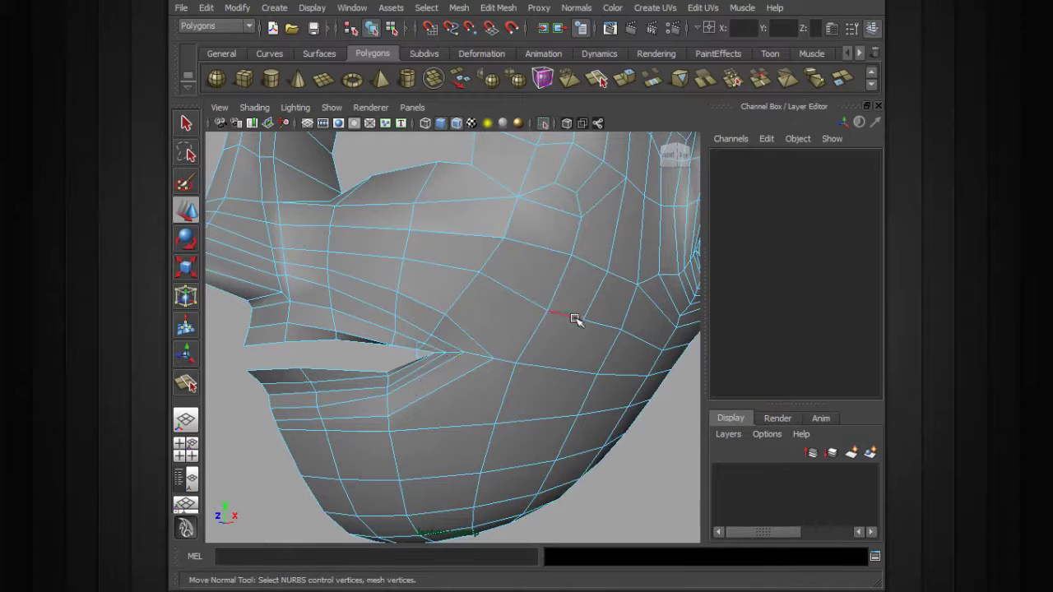
# - Insert an edge loop across the diagonal edge above the mouth corner, running through the mouth loops to the lip
pyautogui.keyDown('alt'); pyautogui.moveTo(543, 319); pyautogui.dragTo(534, 345); pyautogui.keyUp('alt')
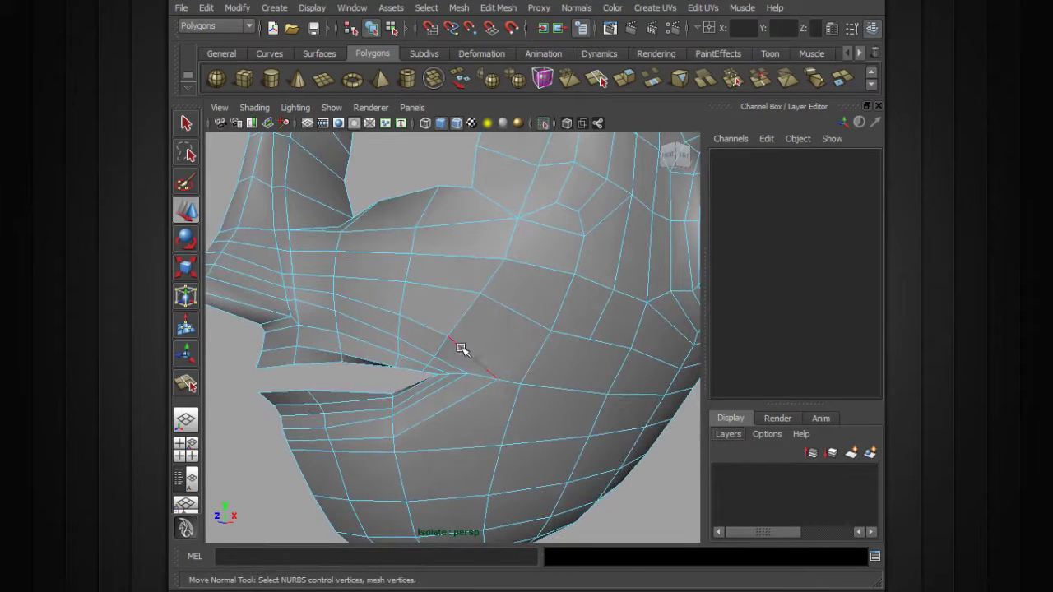
pyautogui.click(498, 7)
pyautogui.click(526, 125)
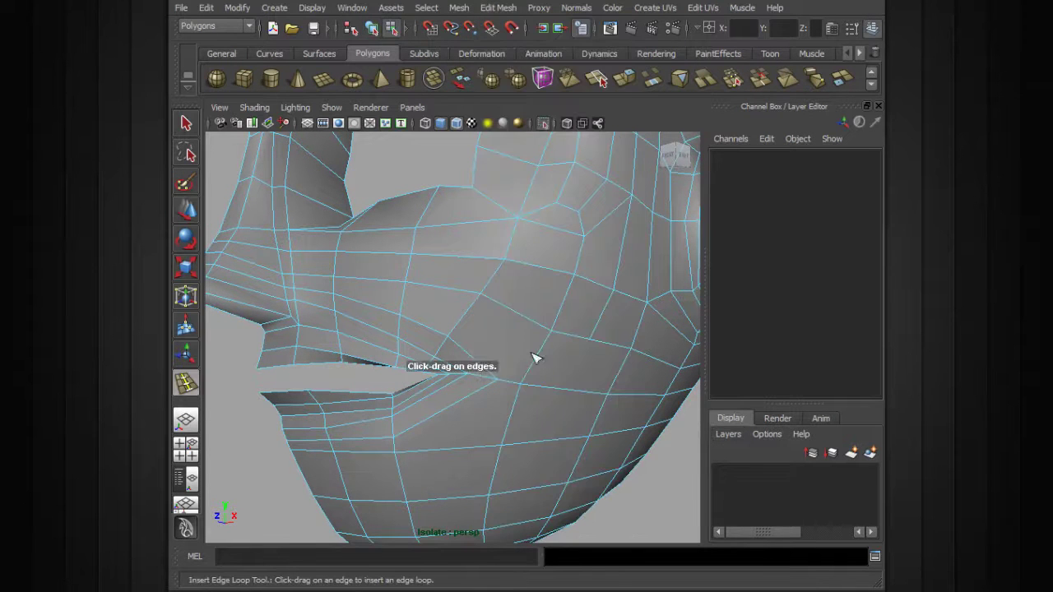
pyautogui.moveTo(477, 364); pyautogui.dragTo(504, 386)
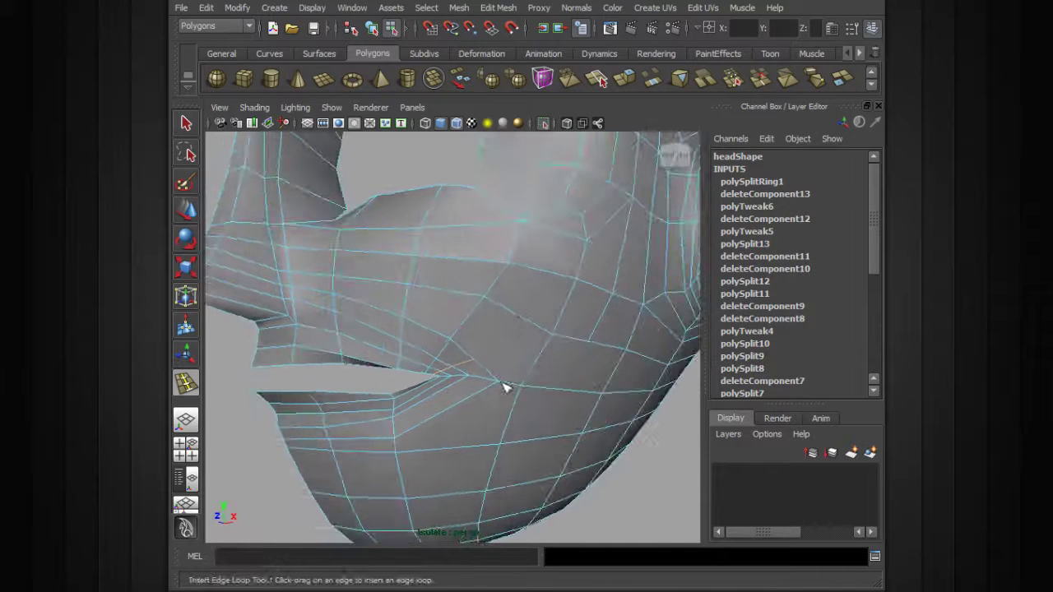
# - Split the large face behind the mouth corner, from the new loop's end vertex to the facing cheek vertex
pyautogui.click(498, 7)
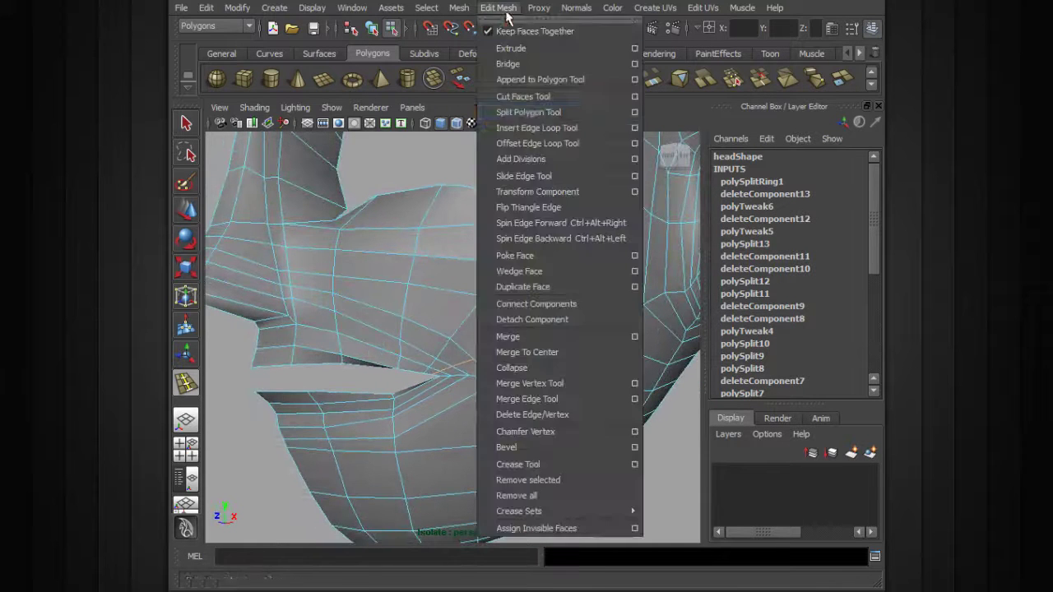
pyautogui.click(540, 112)
pyautogui.click(462, 358)
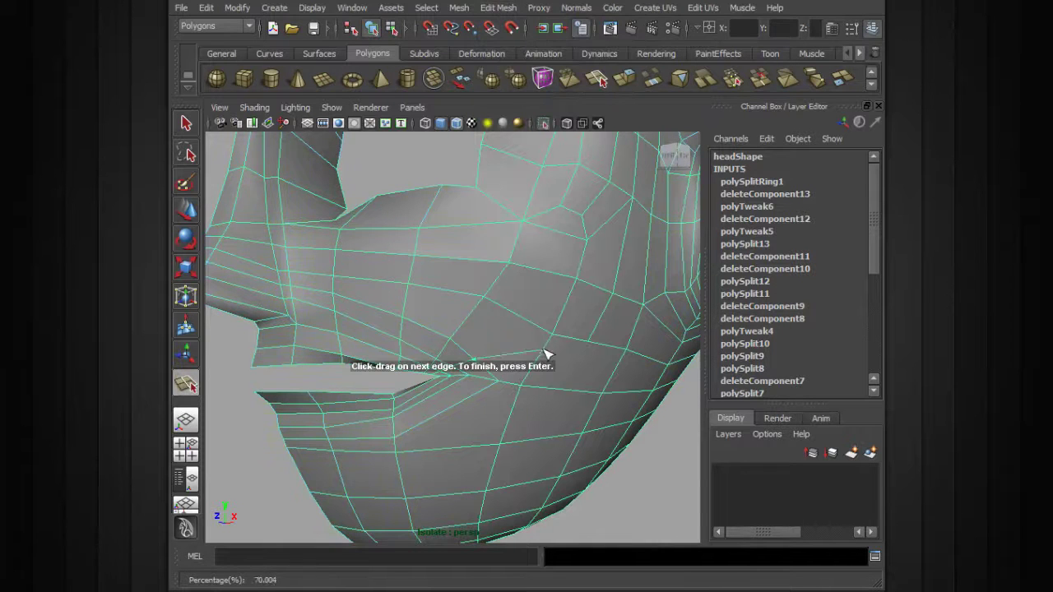
pyautogui.press('Return')
# - Set the Move tool to the World axis and shift the middle column of lower-lip vertices toward the face's centreline
pyautogui.keyDown('alt'); pyautogui.moveTo(574, 338); pyautogui.dragTo(405, 340); pyautogui.keyUp('alt')
pyautogui.moveTo(406, 340); pyautogui.dragTo(370, 341, button='right')
pyautogui.keyDown('alt'); pyautogui.moveTo(403, 343); pyautogui.dragTo(372, 378); pyautogui.keyUp('alt')
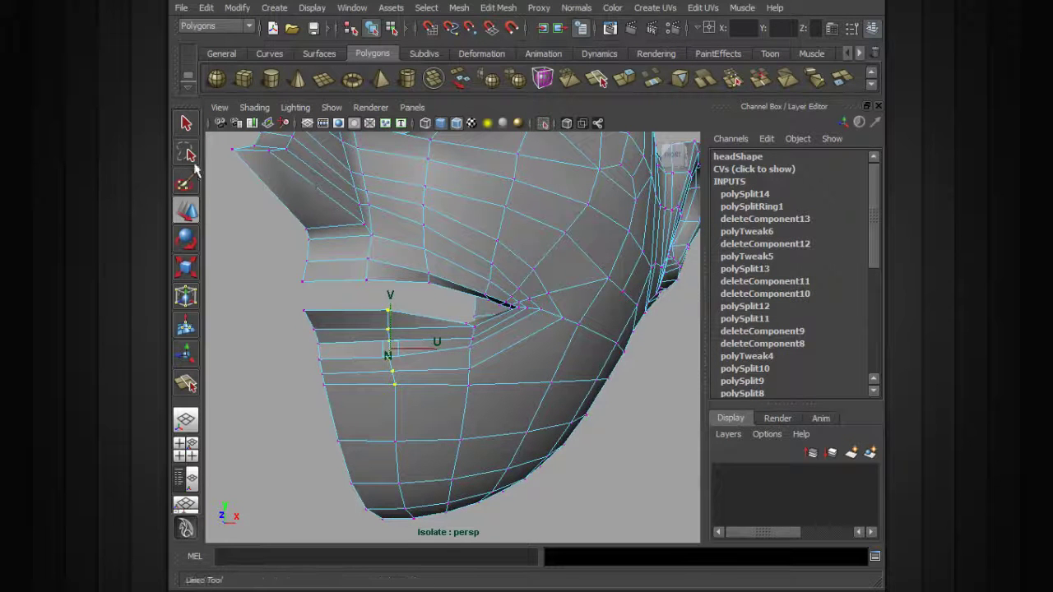
pyautogui.doubleClick(185, 207)
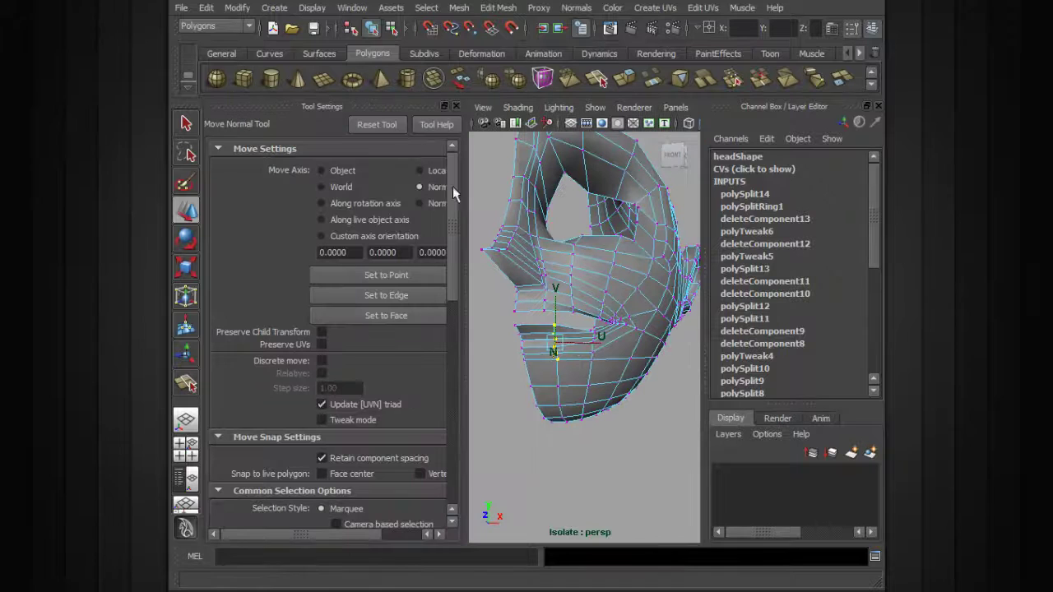
pyautogui.press('w')
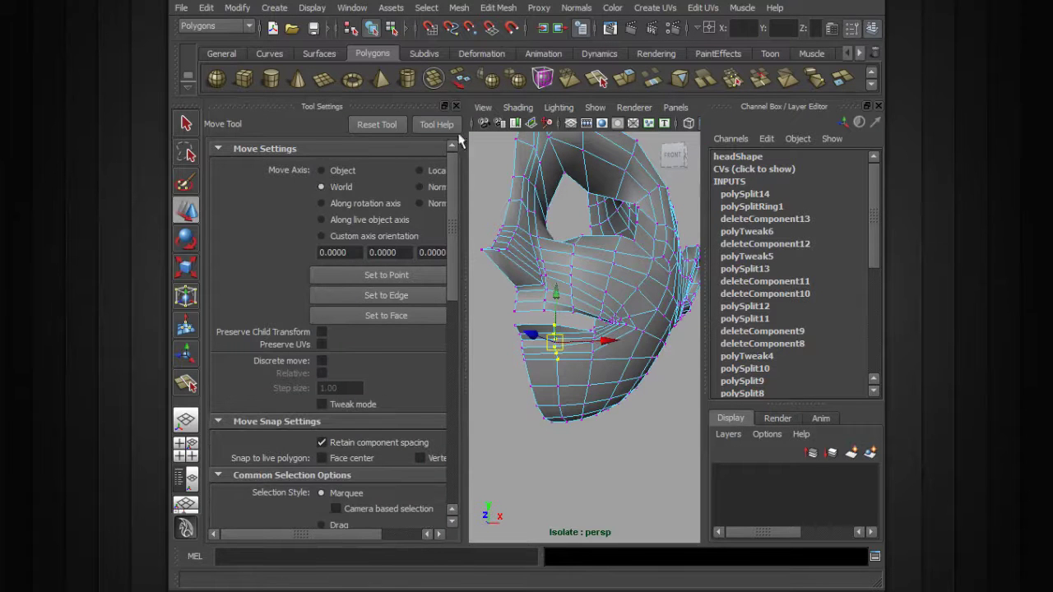
pyautogui.click(453, 107)
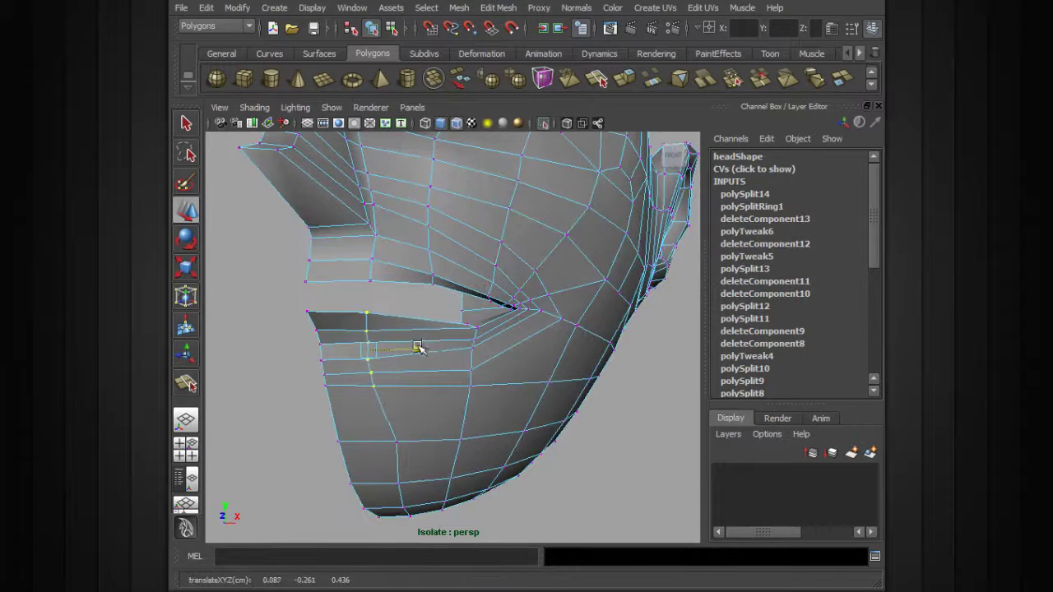
# - Move the chin vertex below the lower-lip column sideways so it lines up with that column
pyautogui.keyDown('alt'); pyautogui.moveTo(416, 448); pyautogui.dragTo(470, 340); pyautogui.keyUp('alt')
pyautogui.click(396, 442)
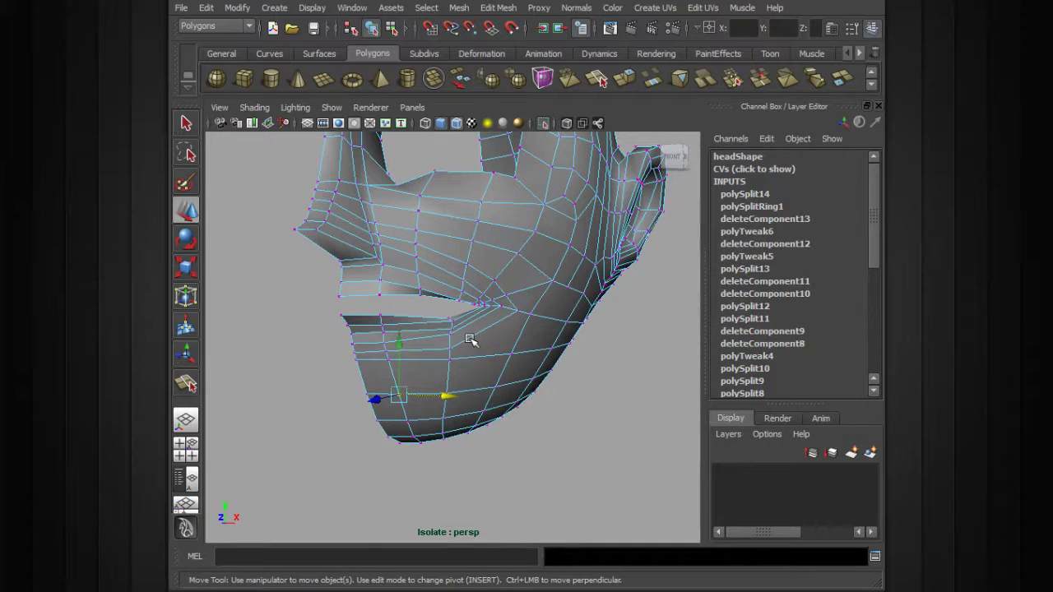
pyautogui.scroll(3, 448, 327)
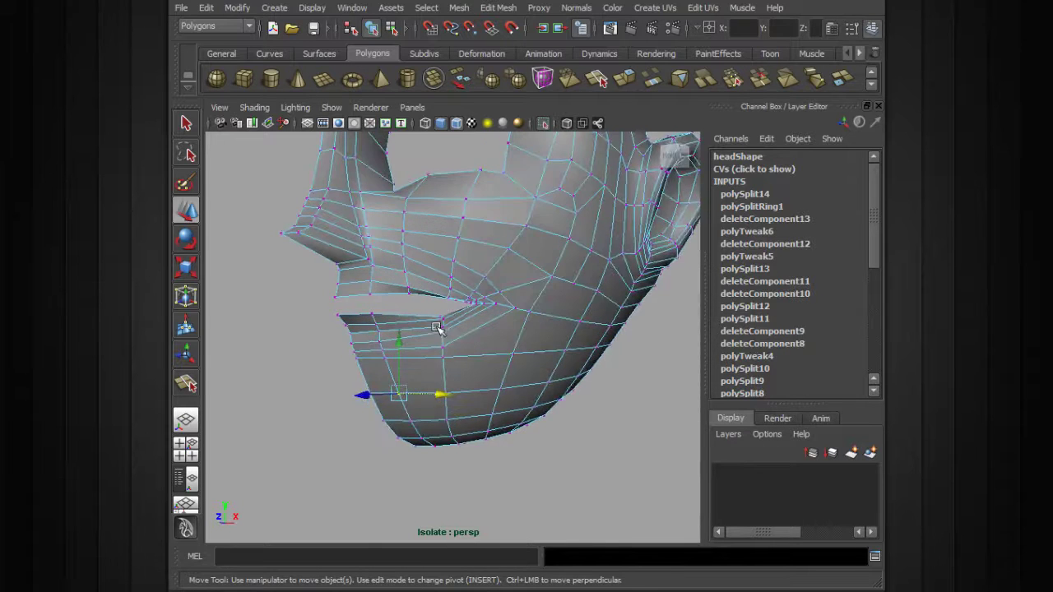
pyautogui.keyDown('alt'); pyautogui.moveTo(439, 325); pyautogui.dragTo(473, 337); pyautogui.keyUp('alt')
pyautogui.moveTo(453, 301); pyautogui.dragTo(453, 306)
# - Split the cheek face behind the mouth corner from its upper-edge vertex down to the opposite lower edge
pyautogui.keyDown('alt'); pyautogui.moveTo(404, 334); pyautogui.dragTo(481, 331); pyautogui.keyUp('alt')
pyautogui.press('y')
pyautogui.keyDown('alt'); pyautogui.moveTo(548, 285); pyautogui.dragTo(506, 247); pyautogui.keyUp('alt')
pyautogui.click(529, 363)
pyautogui.keyDown('alt'); pyautogui.moveTo(531, 362); pyautogui.dragTo(534, 341); pyautogui.keyUp('alt')
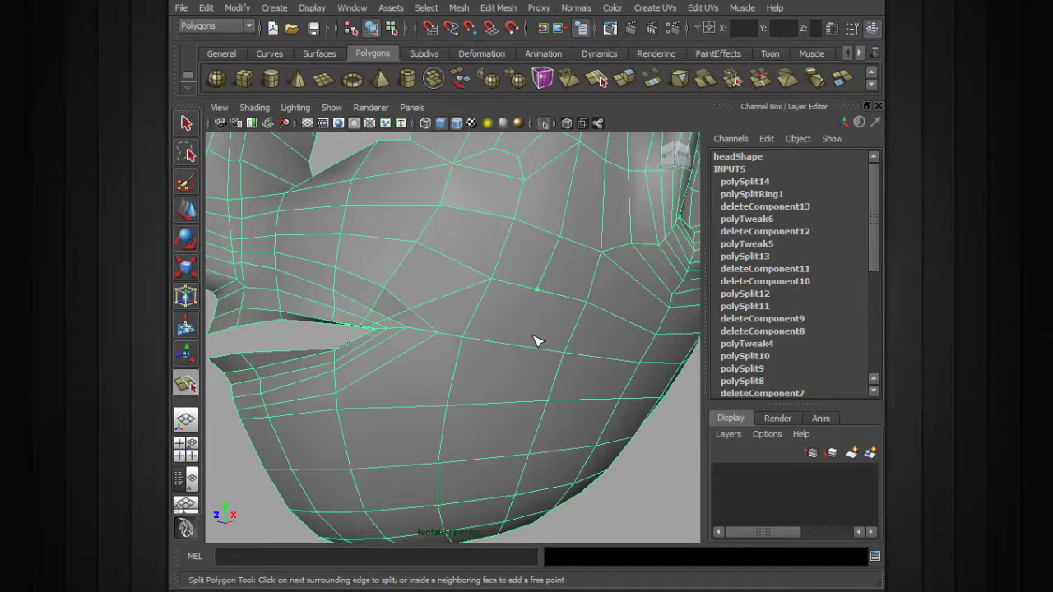
pyautogui.click(526, 352)
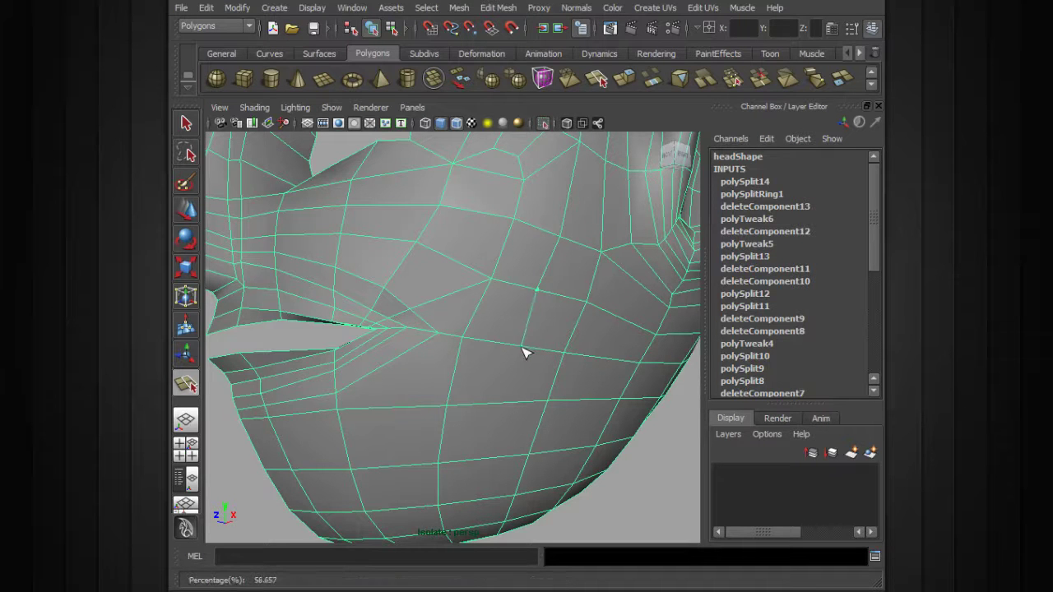
pyautogui.moveTo(526, 354)
pyautogui.keyDown('alt'); pyautogui.mouseDown()
pyautogui.moveTo(529, 345)
pyautogui.moveTo(535, 368)
pyautogui.mouseUp(); pyautogui.keyUp('alt')
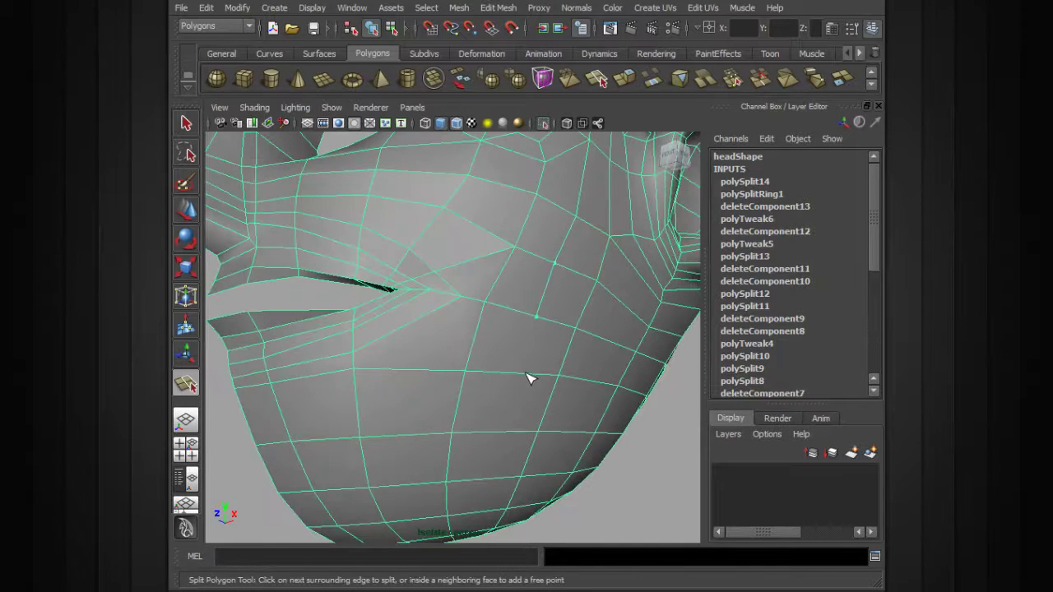
pyautogui.press('w')
# - Split the jaw faces in a line from the new cheek vertex downward, bending into the neighbouring column's vertical edge near the chin
pyautogui.keyDown('alt'); pyautogui.moveTo(498, 341); pyautogui.dragTo(484, 305); pyautogui.keyUp('alt')
pyautogui.click(498, 7)
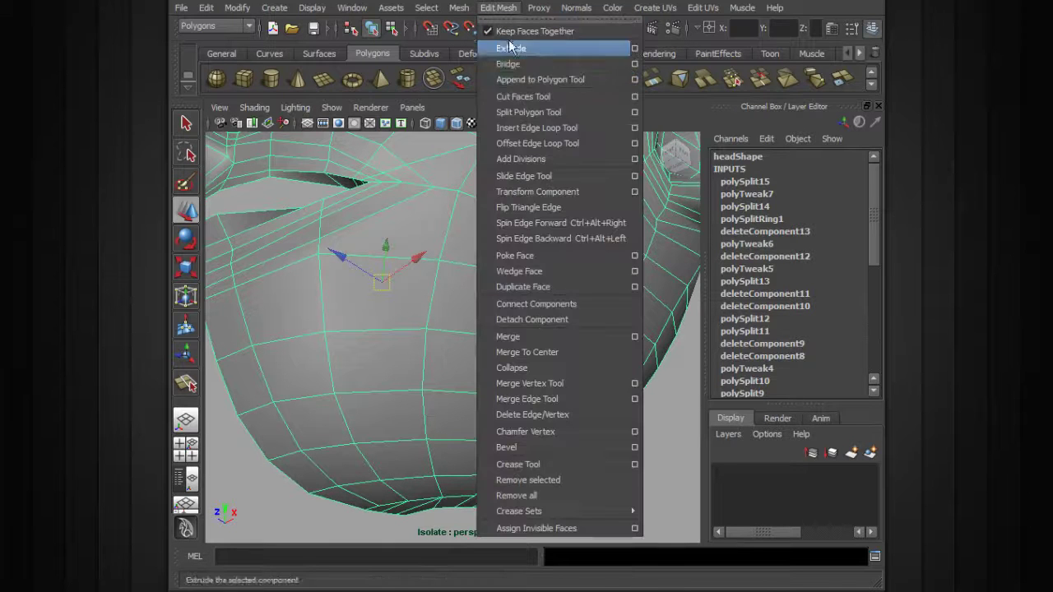
pyautogui.click(520, 111)
pyautogui.click(514, 212)
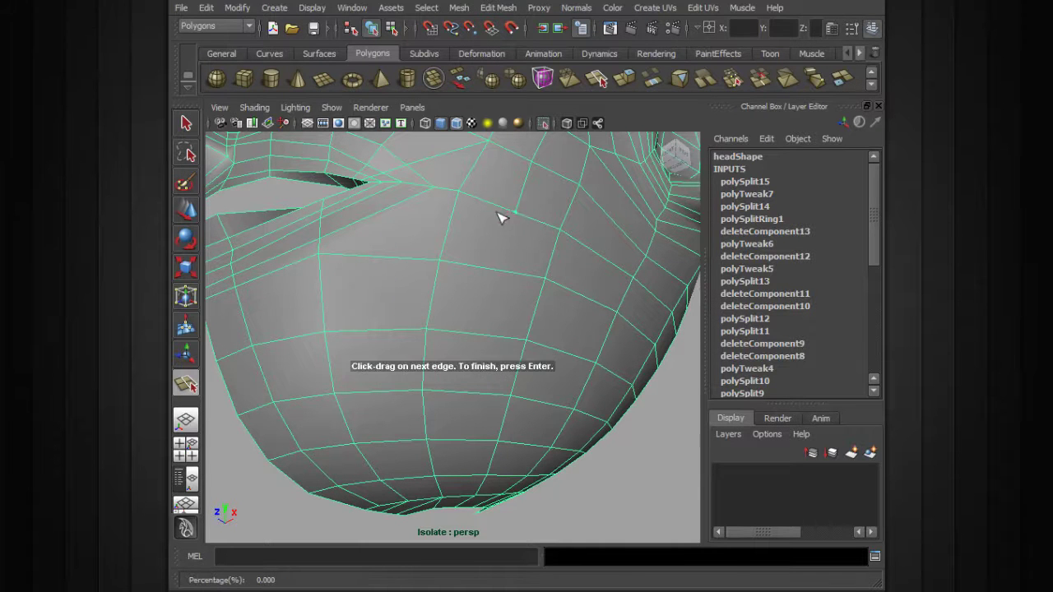
pyautogui.click(494, 272)
pyautogui.keyDown('alt'); pyautogui.moveTo(495, 274); pyautogui.dragTo(469, 348); pyautogui.keyUp('alt')
pyautogui.click(489, 298)
pyautogui.click(482, 327)
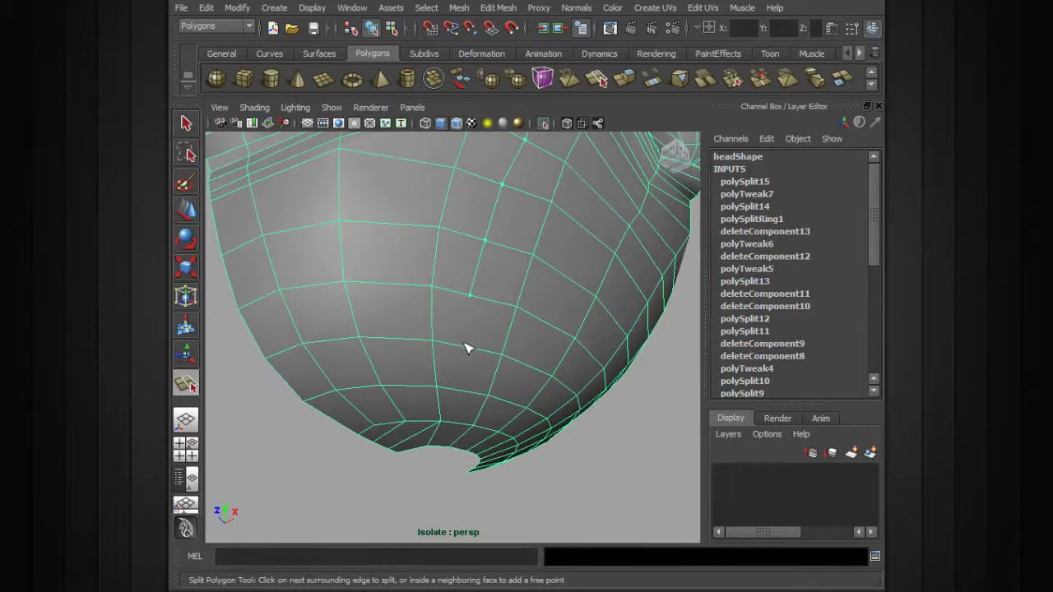
pyautogui.click(453, 346)
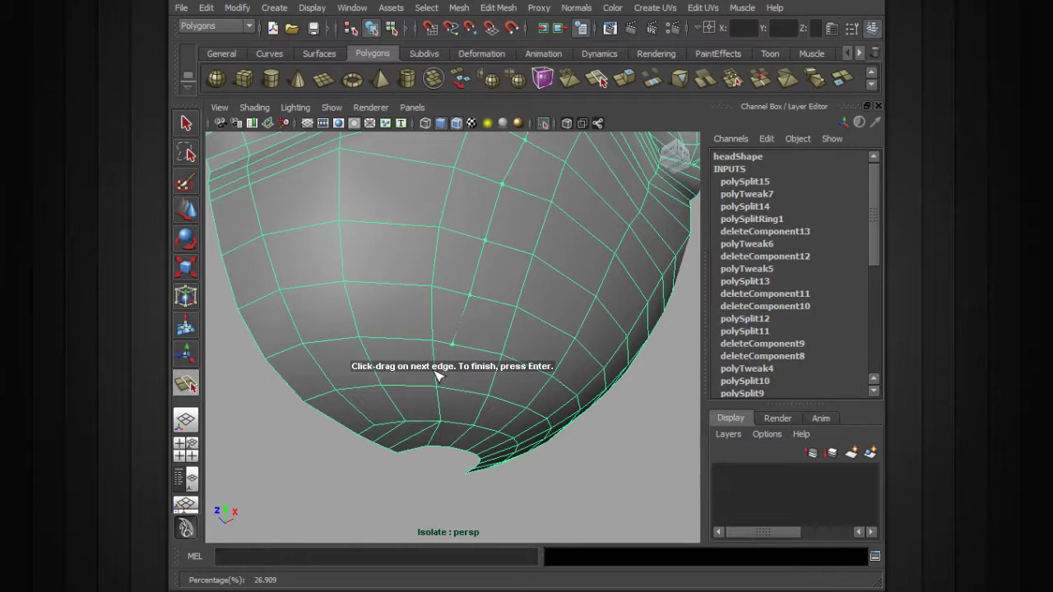
pyautogui.click(438, 373)
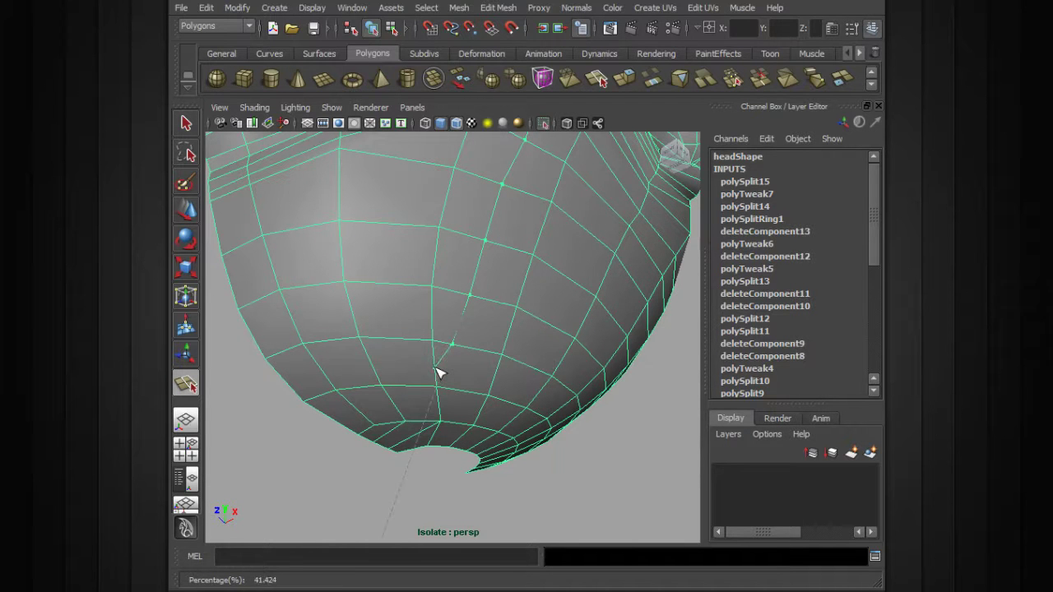
# - Continue the split forward across the lower chin faces to the centreline border and complete it
pyautogui.keyDown('alt'); pyautogui.moveTo(439, 370); pyautogui.dragTo(406, 357); pyautogui.keyUp('alt')
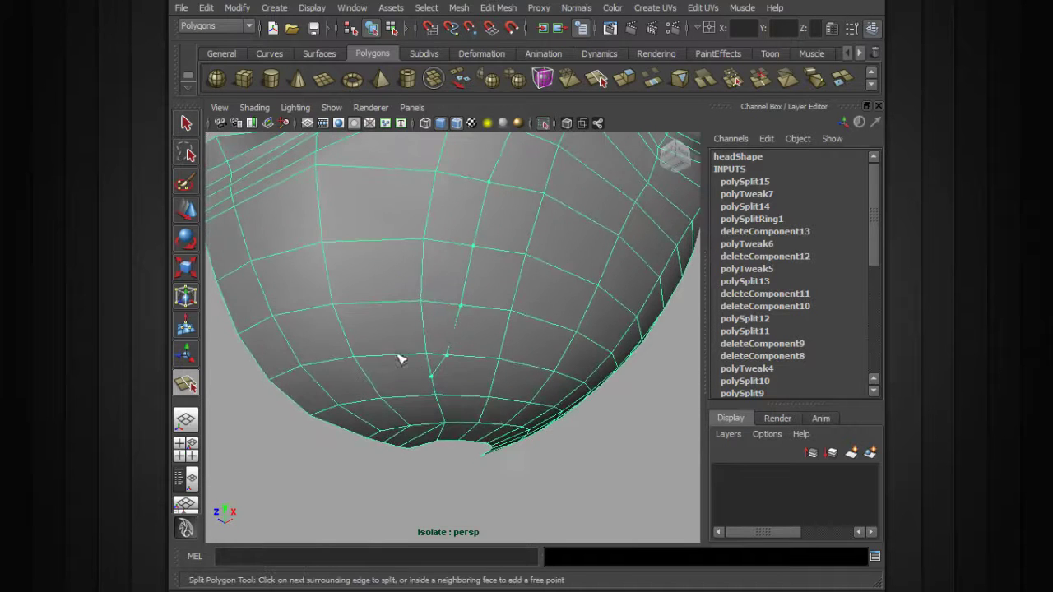
pyautogui.click(371, 383)
pyautogui.moveTo(326, 397); pyautogui.dragTo(311, 402)
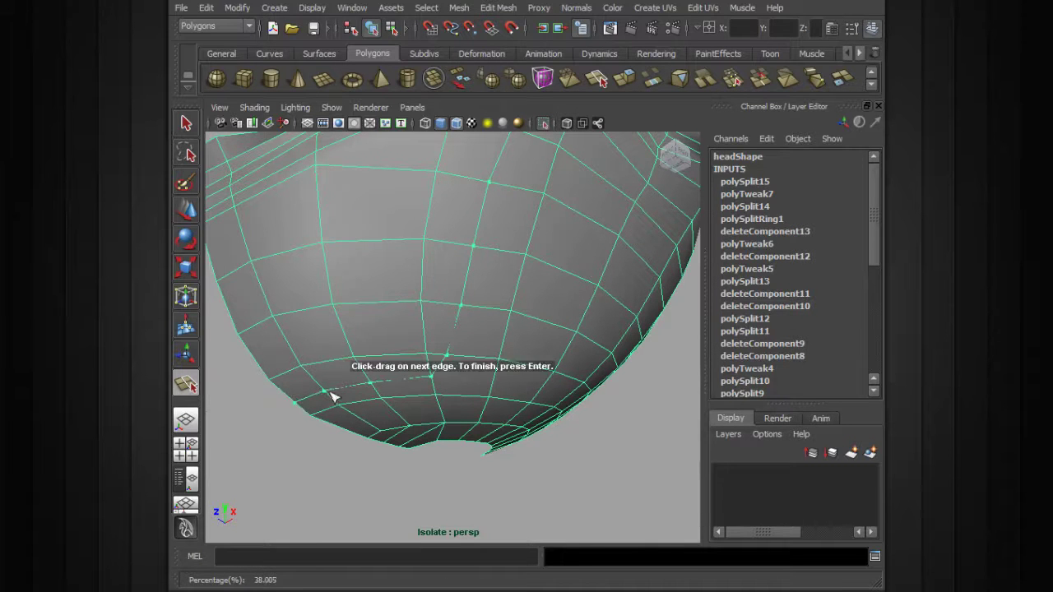
pyautogui.press('Return')
pyautogui.press('w')
# - Split a new column from the lower-lip rim down through the lip loops and chin faces, ending at the existing lower chin vertex
pyautogui.moveTo(414, 350)
pyautogui.keyDown('alt'); pyautogui.mouseDown()
pyautogui.moveTo(395, 355)
pyautogui.moveTo(410, 368)
pyautogui.mouseUp(); pyautogui.keyUp('alt')
pyautogui.keyDown('alt'); pyautogui.moveTo(426, 312); pyautogui.dragTo(439, 374, button='middle'); pyautogui.keyUp('alt')
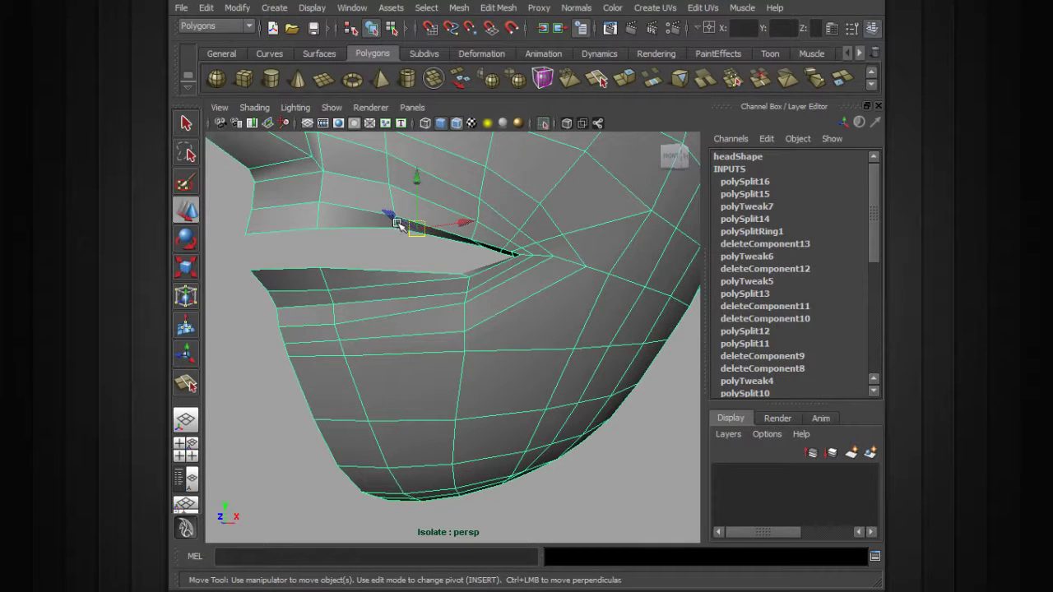
pyautogui.press('y')
pyautogui.keyDown('alt'); pyautogui.moveTo(413, 258); pyautogui.dragTo(412, 315); pyautogui.keyUp('alt')
pyautogui.click(404, 359)
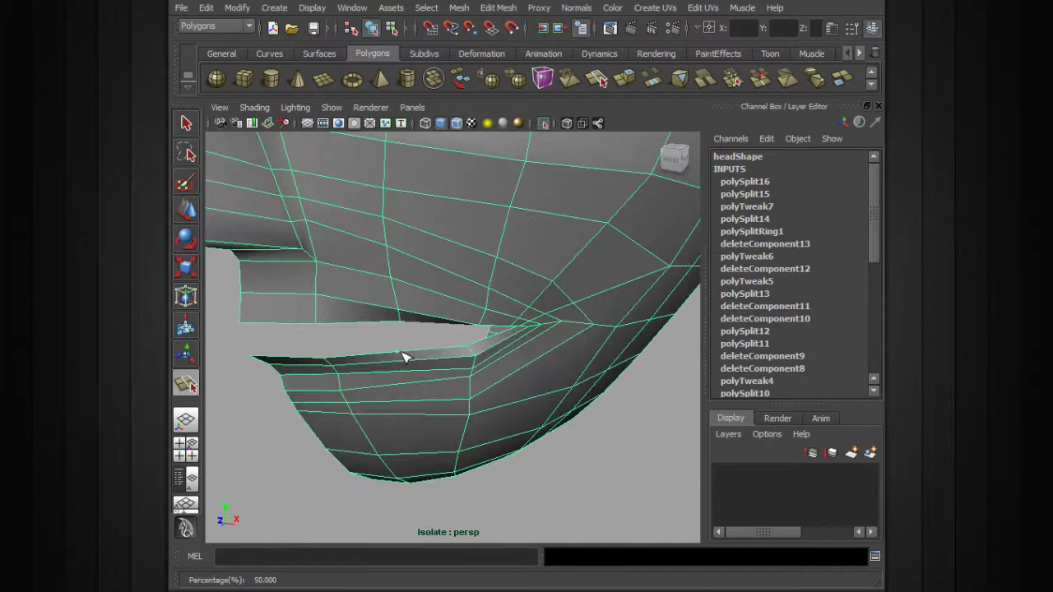
pyautogui.moveTo(409, 357)
pyautogui.keyDown('alt'); pyautogui.mouseDown()
pyautogui.moveTo(423, 311)
pyautogui.moveTo(386, 327)
pyautogui.moveTo(446, 336)
pyautogui.moveTo(407, 352)
pyautogui.mouseUp(); pyautogui.keyUp('alt')
pyautogui.click(412, 355)
pyautogui.keyDown('alt'); pyautogui.moveTo(408, 390); pyautogui.dragTo(407, 374); pyautogui.keyUp('alt')
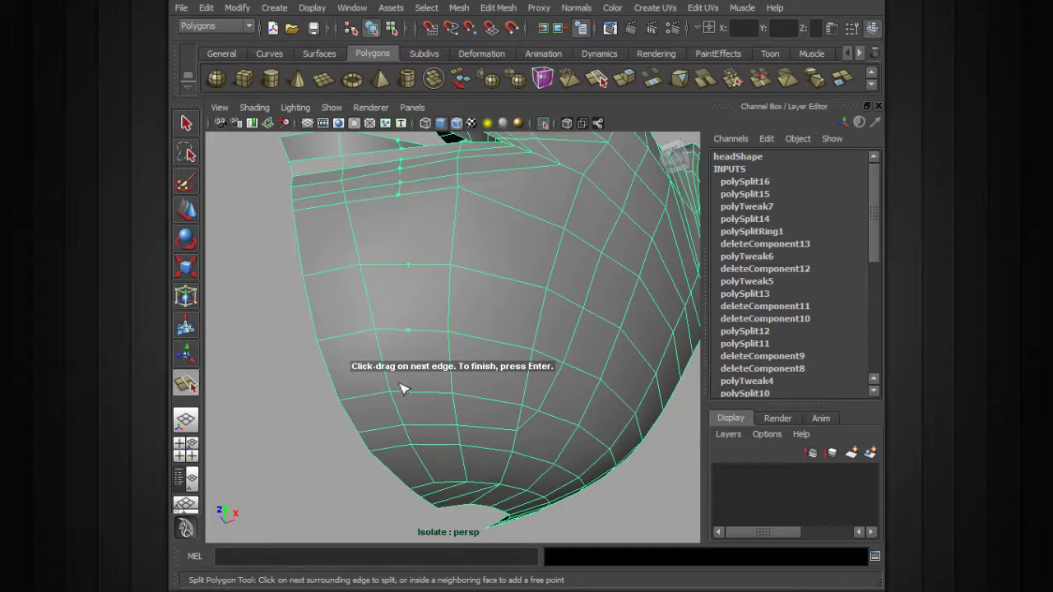
pyautogui.moveTo(388, 393); pyautogui.dragTo(386, 395)
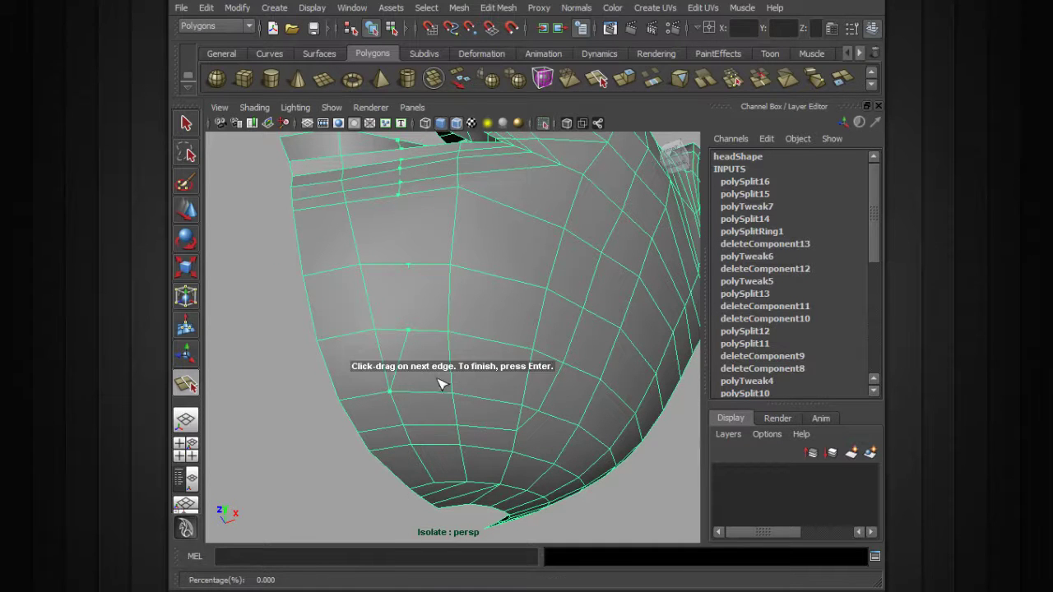
pyautogui.press('Return')
# - Split the front chin face across to the centreline border and move the new inner vertex away from the adjacent column
pyautogui.keyDown('alt'); pyautogui.moveTo(411, 355); pyautogui.dragTo(425, 332); pyautogui.keyUp('alt')
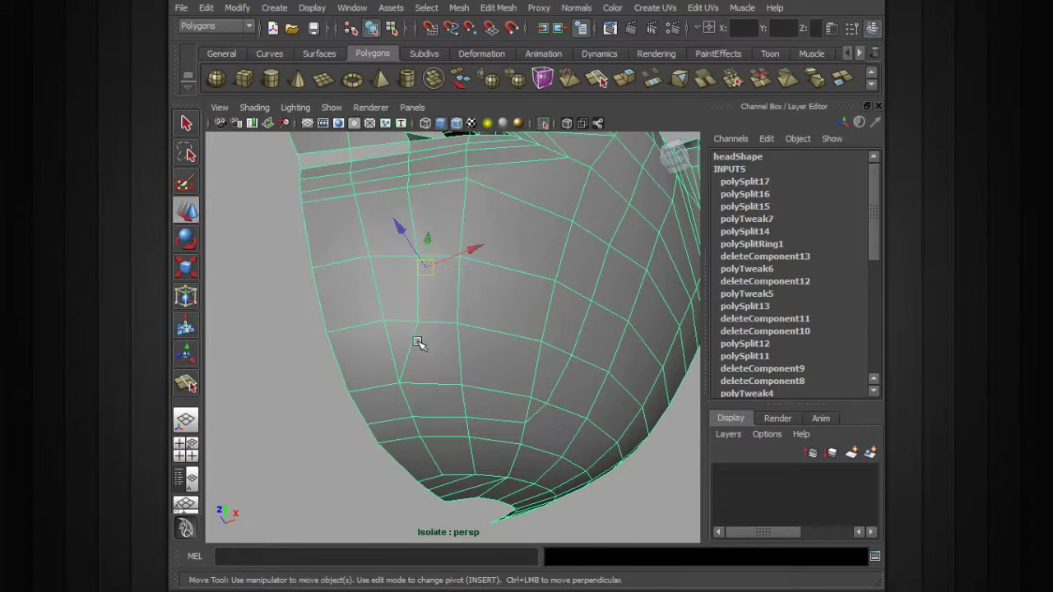
pyautogui.press('y')
pyautogui.click(394, 358)
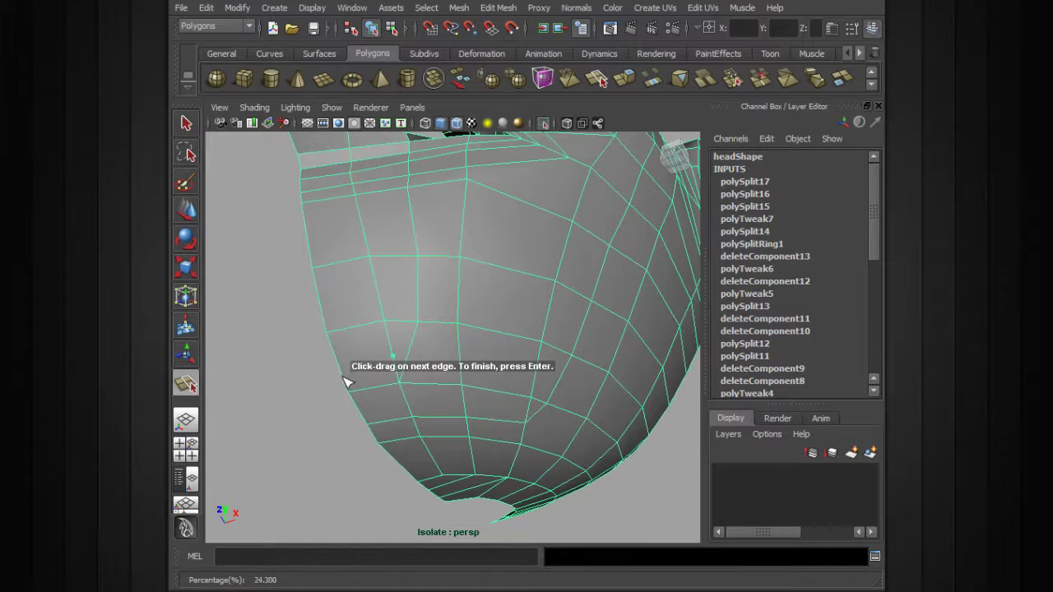
pyautogui.press('w')
pyautogui.press('F8')
pyautogui.click(386, 357)
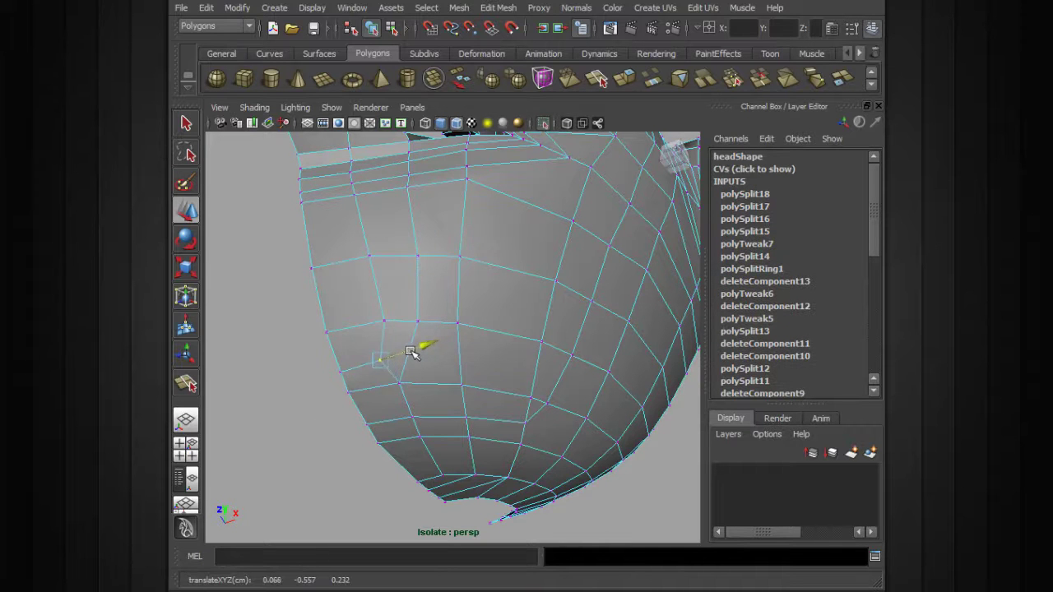
# - Merge the two vertices at the ends of the short diagonal edge where the jaw split bends
pyautogui.keyDown('alt'); pyautogui.moveTo(409, 352); pyautogui.dragTo(491, 369); pyautogui.keyUp('alt')
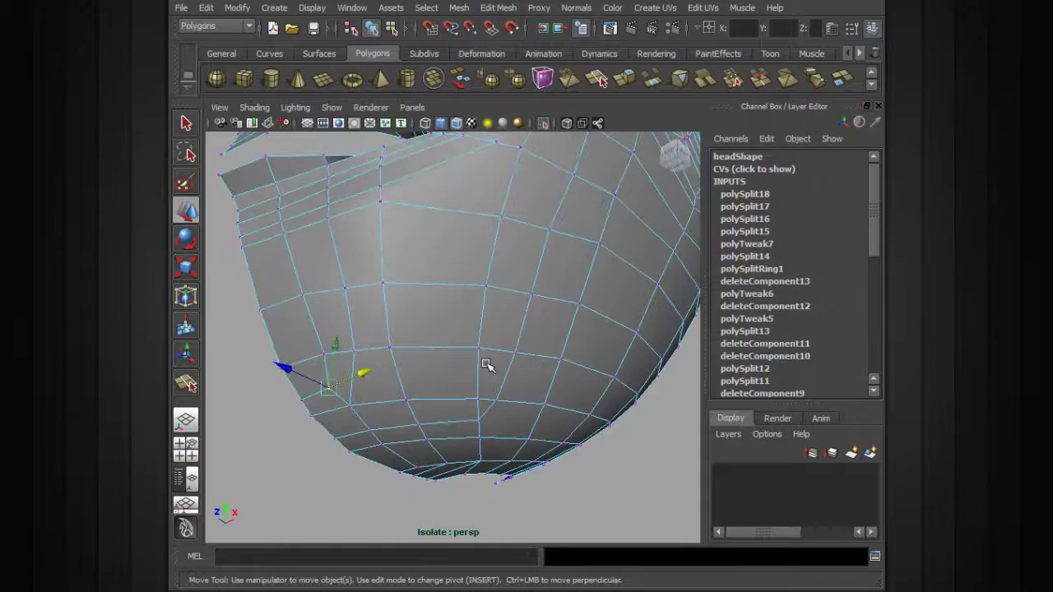
pyautogui.click(506, 309)
pyautogui.keyDown('alt'); pyautogui.moveTo(523, 329); pyautogui.dragTo(496, 400); pyautogui.keyUp('alt')
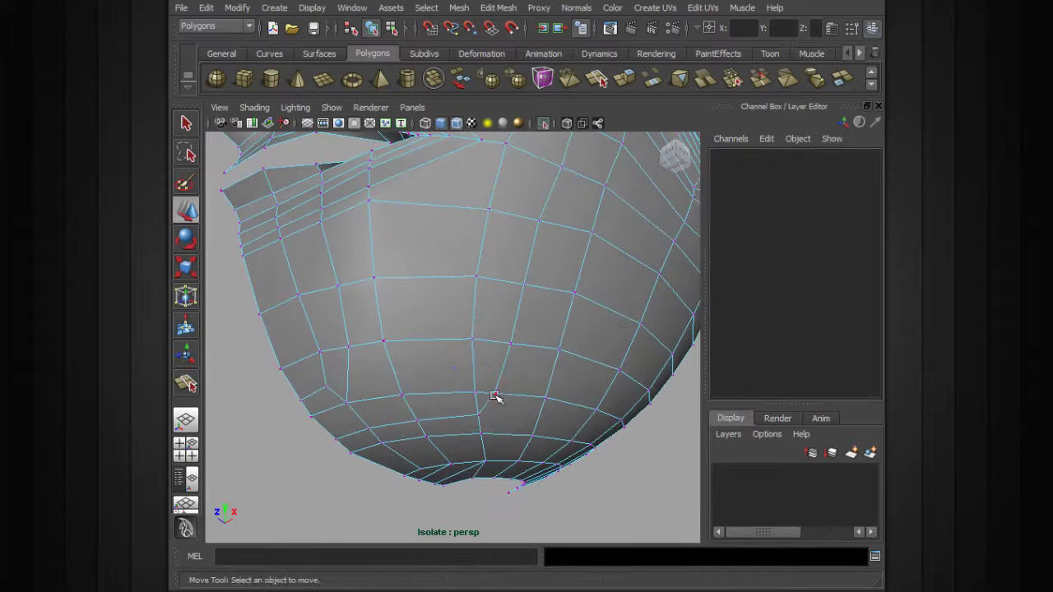
pyautogui.click(487, 410)
pyautogui.click(477, 415)
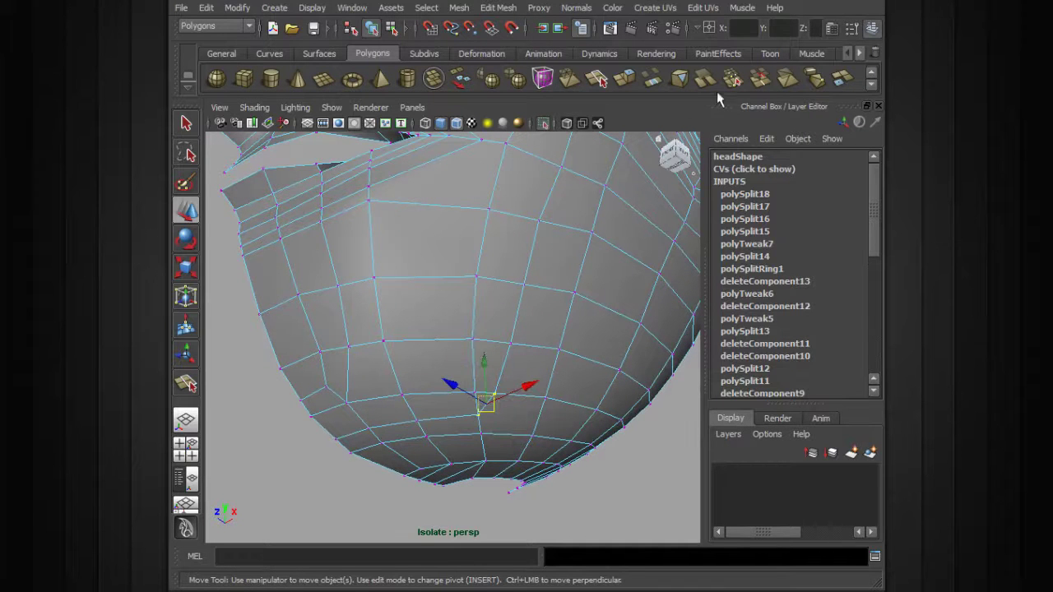
pyautogui.click(731, 79)
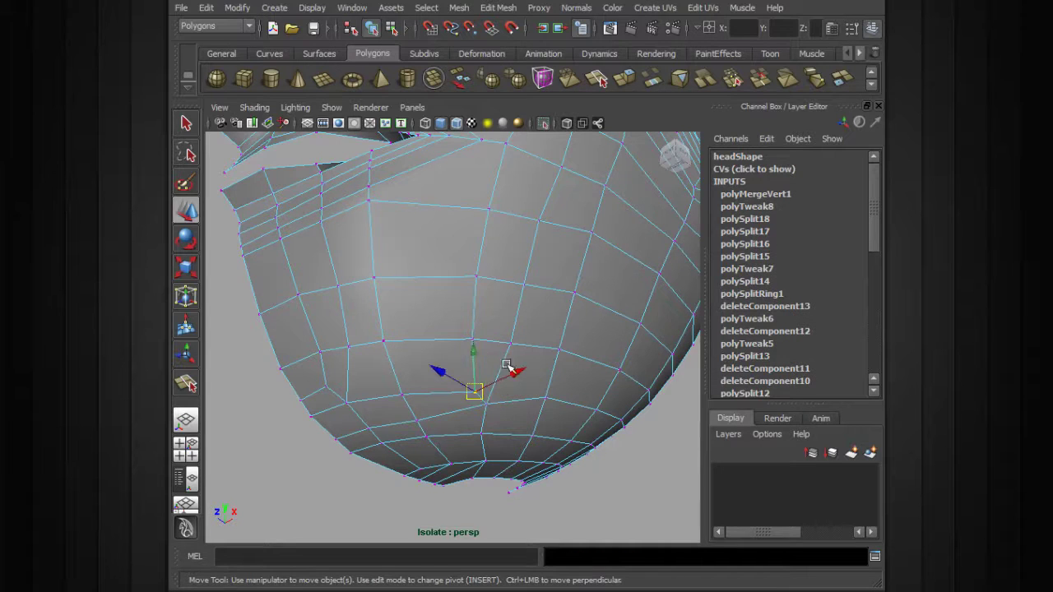
# - Set the Move tool's axis to Normal and slide the vertex beside the merged jaw vertex along the surface
pyautogui.doubleClick(186, 124)
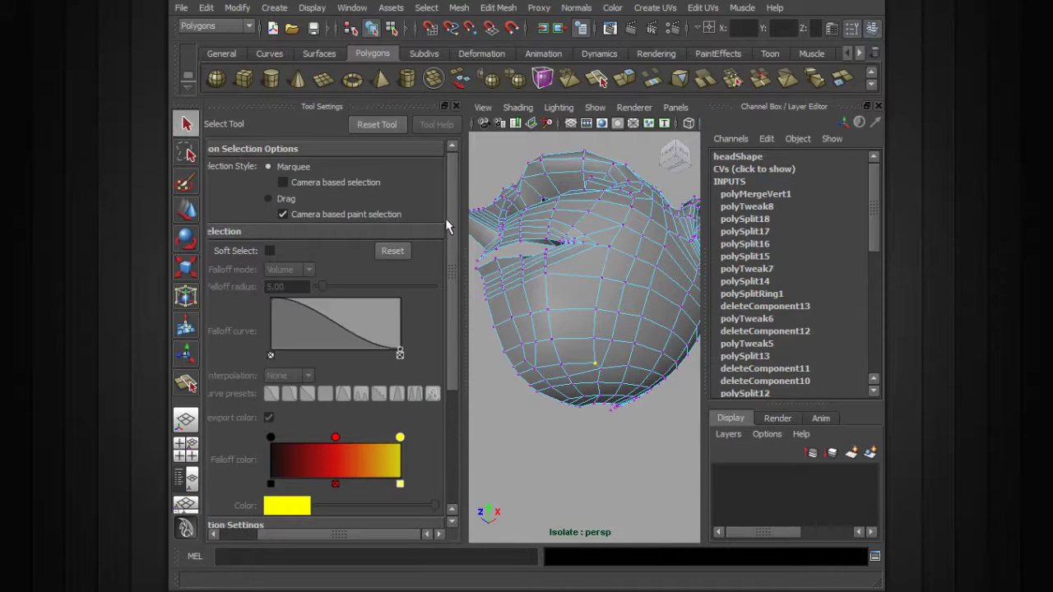
pyautogui.click(186, 212)
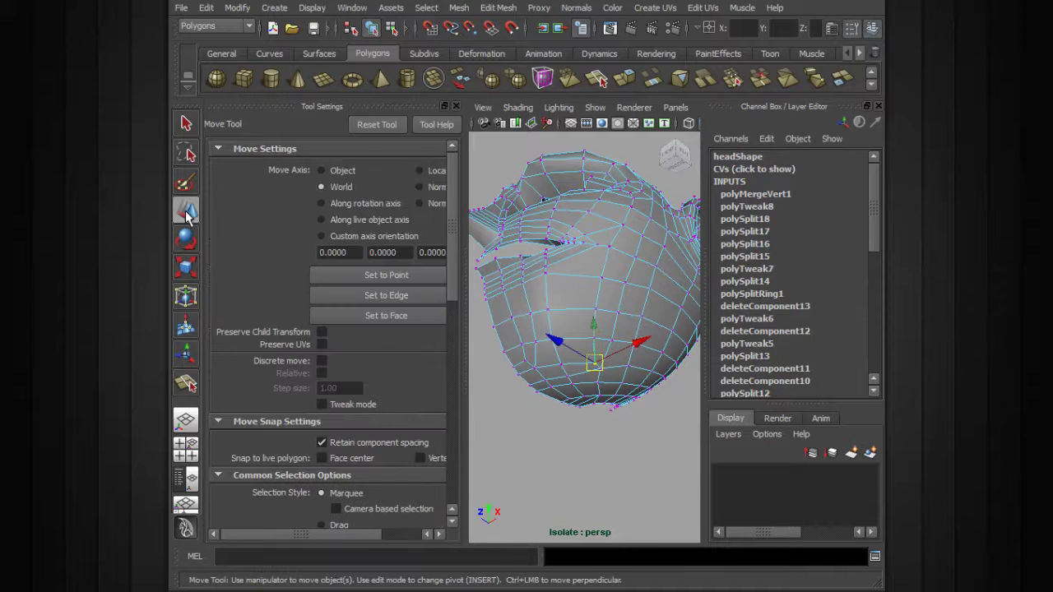
pyautogui.click(431, 189)
pyautogui.keyDown('alt'); pyautogui.moveTo(602, 352); pyautogui.dragTo(584, 326, button='middle'); pyautogui.keyUp('alt')
pyautogui.keyDown('alt'); pyautogui.moveTo(584, 326); pyautogui.dragTo(609, 339, button='right'); pyautogui.keyUp('alt')
pyautogui.moveTo(589, 356); pyautogui.dragTo(558, 296)
pyautogui.click(454, 107)
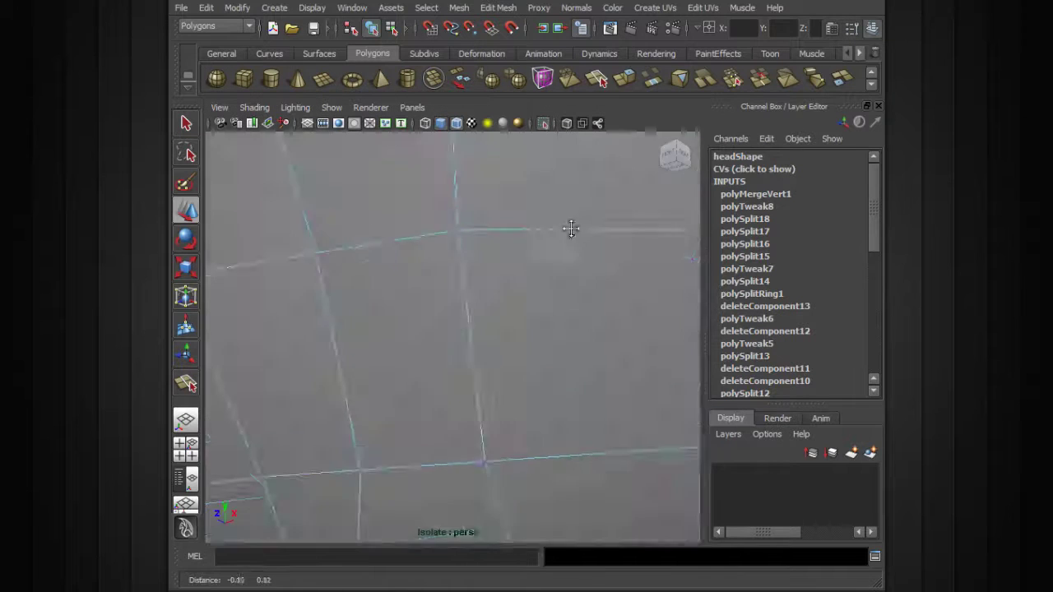
# - Insert an edge loop across the lower-lip loops just in front of the mouth corner
pyautogui.scroll(-5, 569, 228)
pyautogui.keyDown('alt'); pyautogui.moveTo(601, 272); pyautogui.dragTo(555, 312); pyautogui.keyUp('alt')
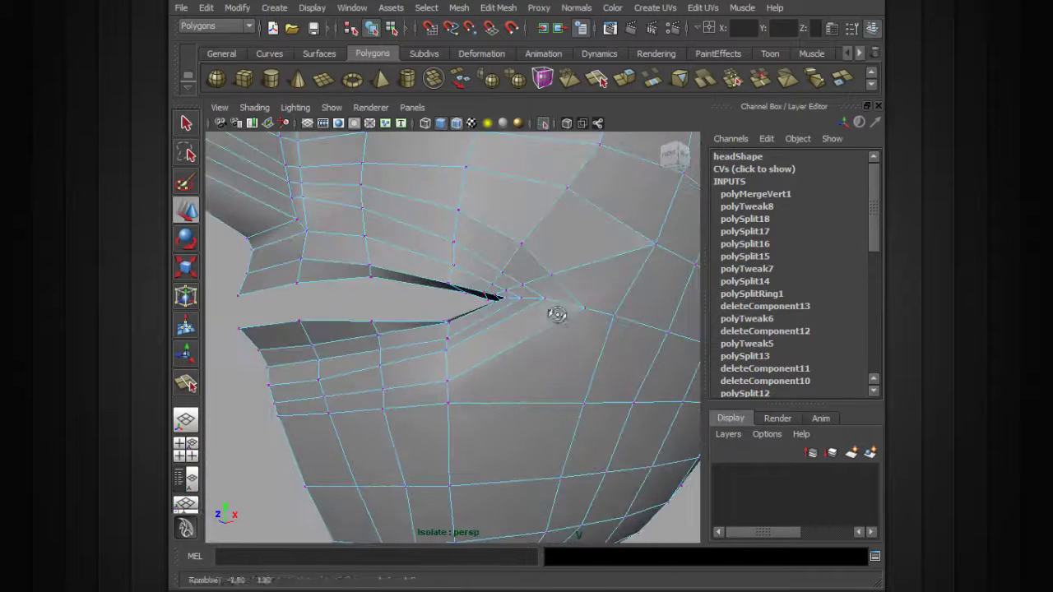
pyautogui.click(497, 7)
pyautogui.click(523, 128)
pyautogui.click(486, 305)
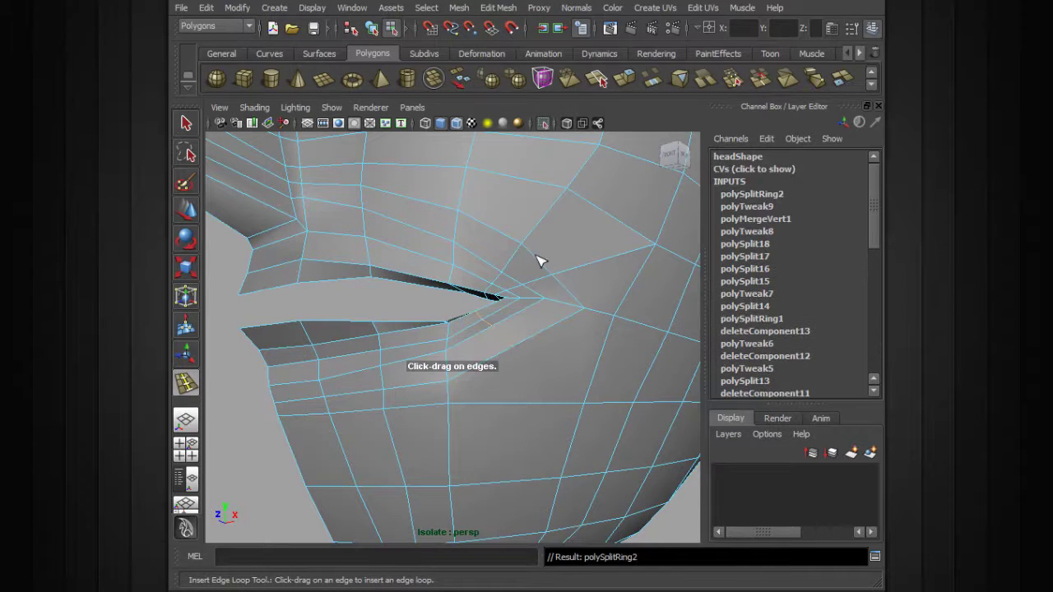
pyautogui.hotkey('ctrl', 'z')
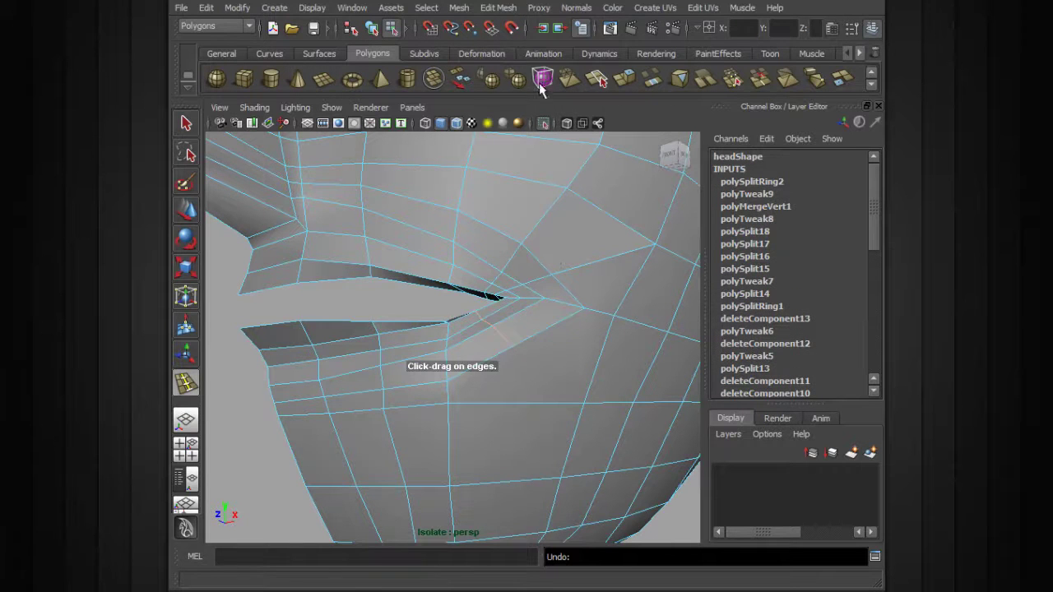
# - Split the large face below the mouth corner from the new loop's end vertex to the facing jaw vertex
pyautogui.click(497, 8)
pyautogui.click(529, 112)
pyautogui.click(514, 346)
pyautogui.press('Return')
# - Select the new loop's vertices below the mouth corner and reposition them with the Move tool set to the World axis
pyautogui.keyDown('alt'); pyautogui.moveTo(578, 423); pyautogui.dragTo(531, 345); pyautogui.keyUp('alt')
pyautogui.rightClick(526, 343)
pyautogui.click(473, 342)
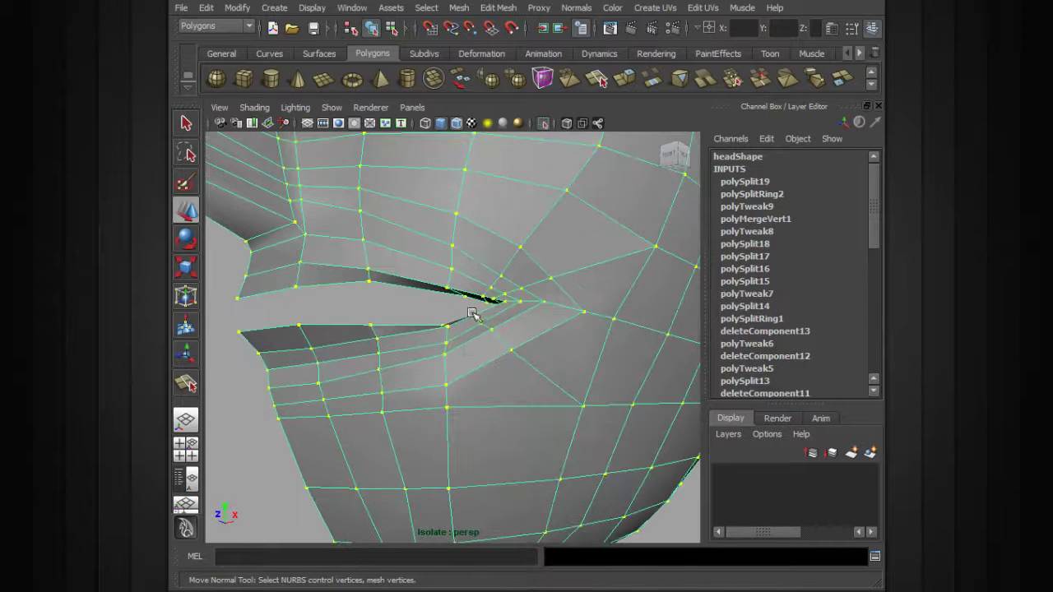
pyautogui.click(503, 350)
pyautogui.moveTo(522, 364)
pyautogui.keyDown('alt'); pyautogui.mouseDown()
pyautogui.moveTo(592, 387)
pyautogui.moveTo(533, 366)
pyautogui.mouseUp(); pyautogui.keyUp('alt')
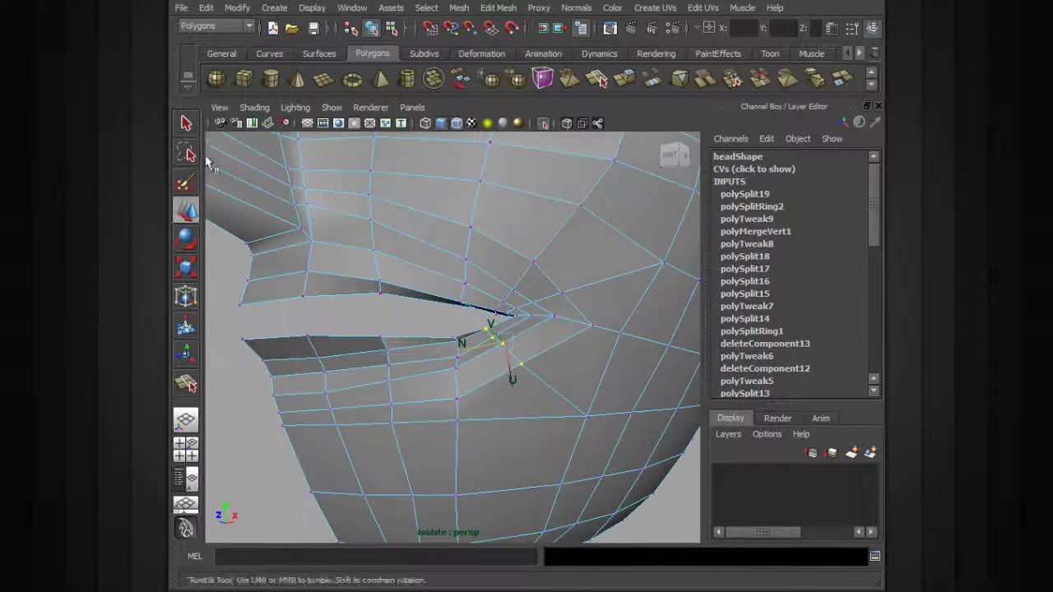
pyautogui.doubleClick(188, 211)
pyautogui.click(340, 186)
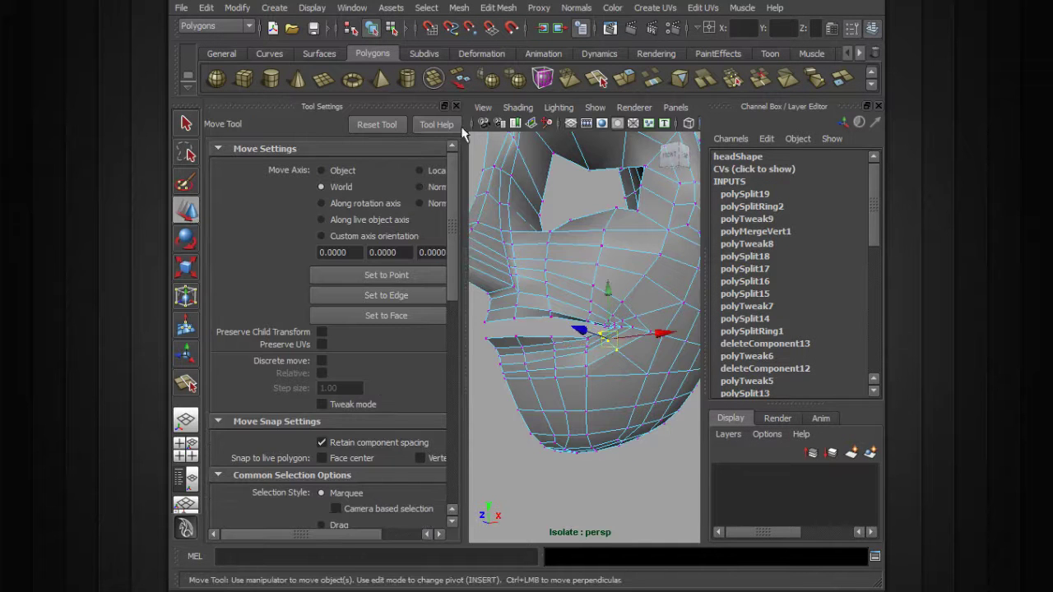
pyautogui.click(456, 107)
pyautogui.scroll(5, 543, 236)
pyautogui.click(535, 323)
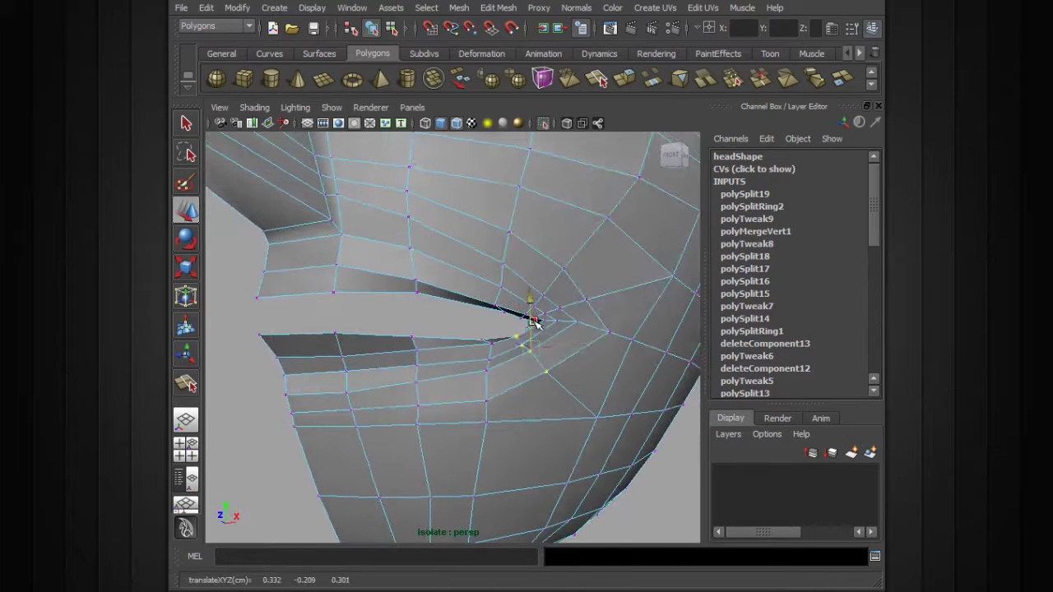
# - Set the Move tool's axis to Normal and slide the vertices just below the mouth corner along the surface
pyautogui.keyDown('alt'); pyautogui.moveTo(583, 337); pyautogui.dragTo(481, 316); pyautogui.keyUp('alt')
pyautogui.scroll(-3, 557, 357)
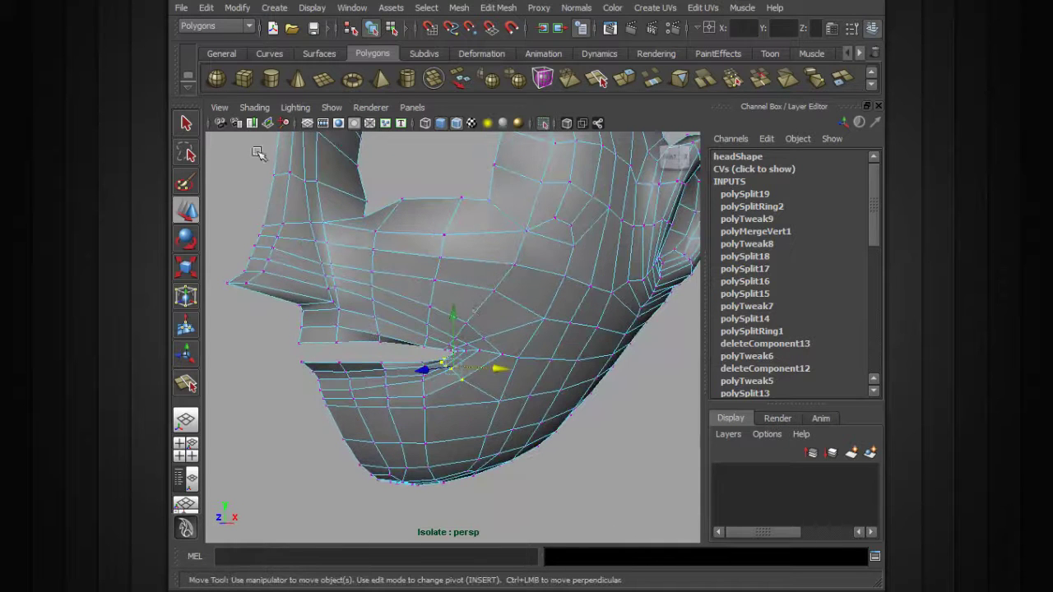
pyautogui.doubleClick(186, 209)
pyautogui.click(420, 187)
pyautogui.click(456, 106)
pyautogui.keyDown('alt'); pyautogui.moveTo(458, 131); pyautogui.dragTo(485, 395, button='right'); pyautogui.keyUp('alt')
pyautogui.click(469, 381)
pyautogui.keyDown('alt'); pyautogui.moveTo(470, 381); pyautogui.dragTo(498, 375); pyautogui.keyUp('alt')
pyautogui.moveTo(440, 340); pyautogui.dragTo(449, 346)
# - Slide the vertices of the lower lip's outer row along the surface to widen their spacing from the lip loops
pyautogui.click(399, 395)
pyautogui.moveTo(399, 368); pyautogui.dragTo(294, 408)
pyautogui.click(340, 403)
pyautogui.click(289, 409)
pyautogui.moveTo(398, 356); pyautogui.dragTo(400, 367)
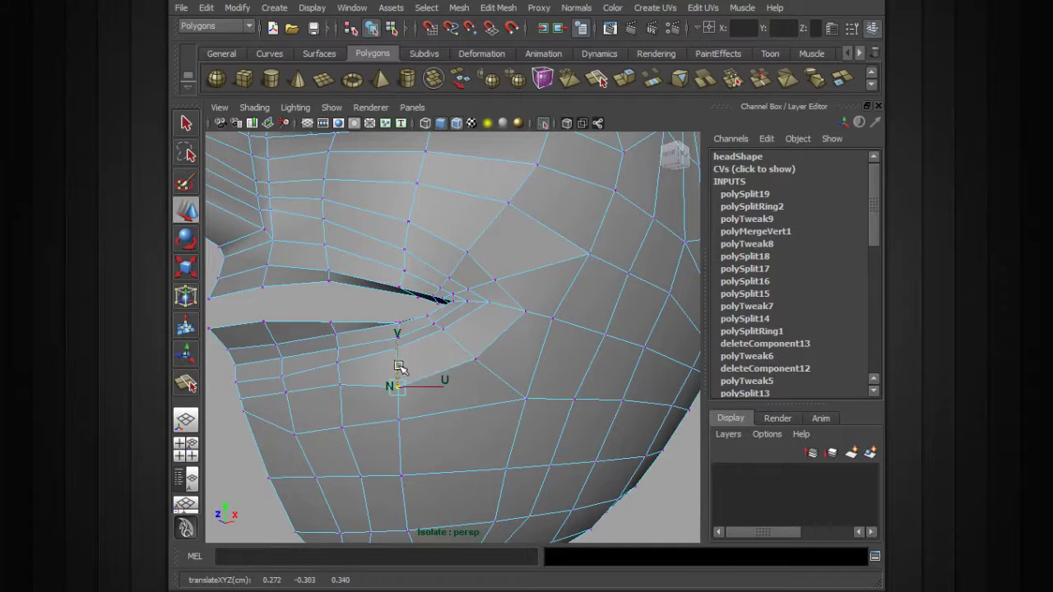
# - Slide the cheek vertices behind the mouth corner along the surface to even out the edge spacing
pyautogui.click(549, 317)
pyautogui.keyDown('alt'); pyautogui.moveTo(550, 318); pyautogui.dragTo(496, 310); pyautogui.keyUp('alt')
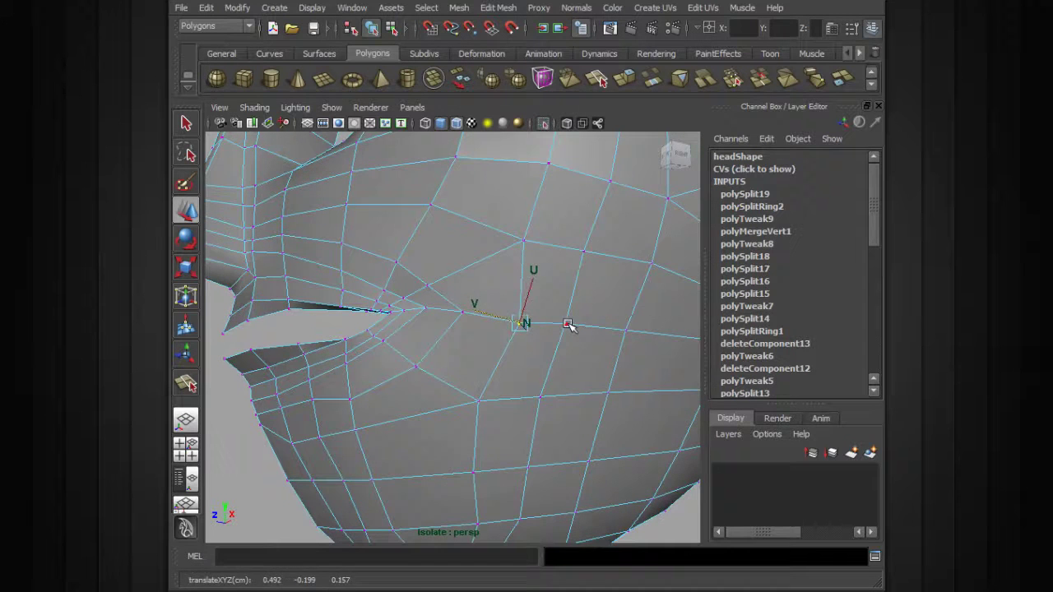
pyautogui.keyDown('alt'); pyautogui.moveTo(570, 326); pyautogui.dragTo(584, 333); pyautogui.keyUp('alt')
pyautogui.click(550, 244)
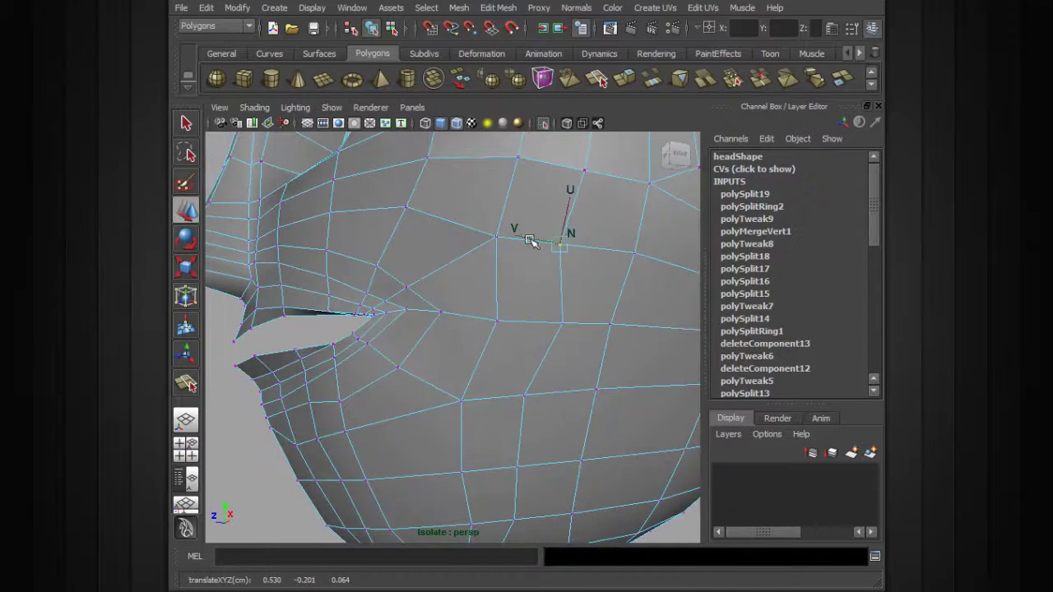
# - Adjust the depth of the vertices below the mouth corner along their normals and slide the vertex behind the corner along the surface
pyautogui.keyDown('alt'); pyautogui.moveTo(535, 236); pyautogui.dragTo(517, 216); pyautogui.keyUp('alt')
pyautogui.keyDown('alt'); pyautogui.moveTo(517, 216); pyautogui.dragTo(569, 283, button='right'); pyautogui.keyUp('alt')
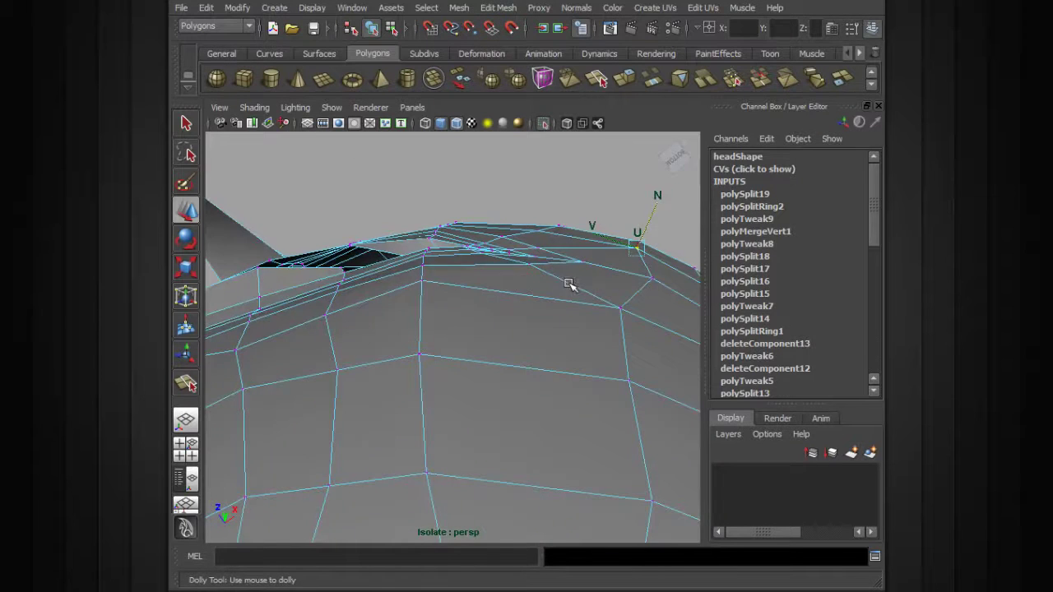
pyautogui.click(422, 282)
pyautogui.keyDown('alt'); pyautogui.moveTo(422, 282); pyautogui.dragTo(444, 181); pyautogui.keyUp('alt')
pyautogui.click(484, 174)
pyautogui.click(420, 253)
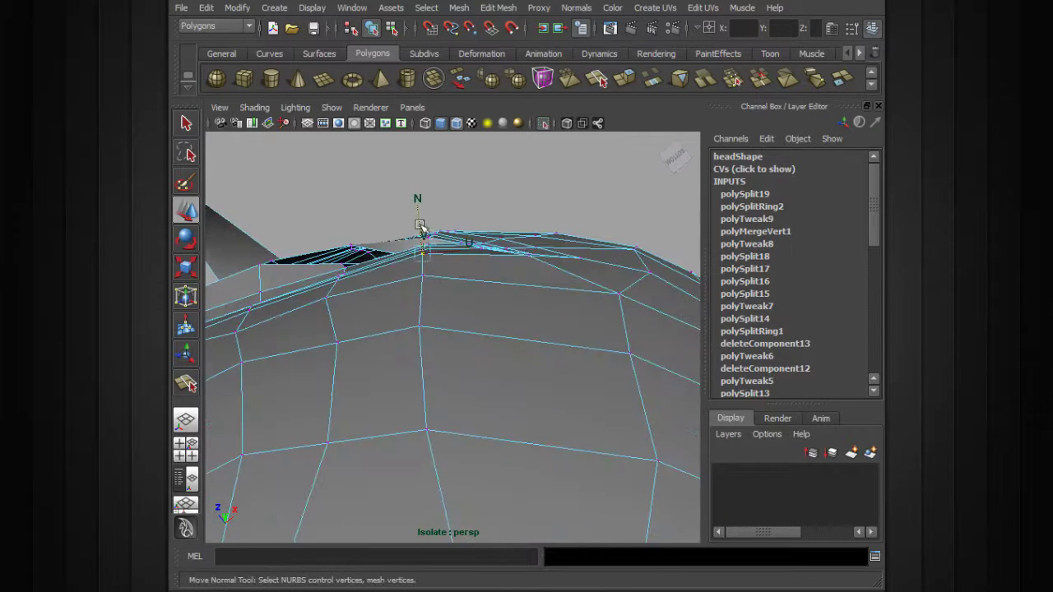
pyautogui.keyDown('alt'); pyautogui.moveTo(422, 233); pyautogui.dragTo(583, 329); pyautogui.keyUp('alt')
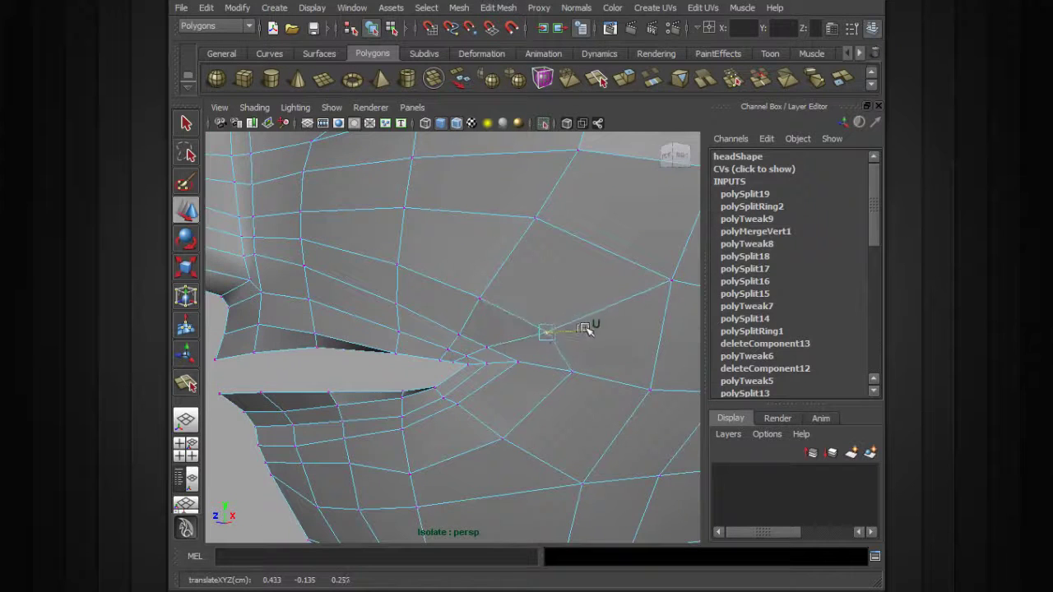
# - Slide the vertices just above the mouth corner along the surface to even out the spacing of the lip loops
pyautogui.keyDown('alt'); pyautogui.moveTo(553, 291); pyautogui.dragTo(489, 324); pyautogui.keyUp('alt')
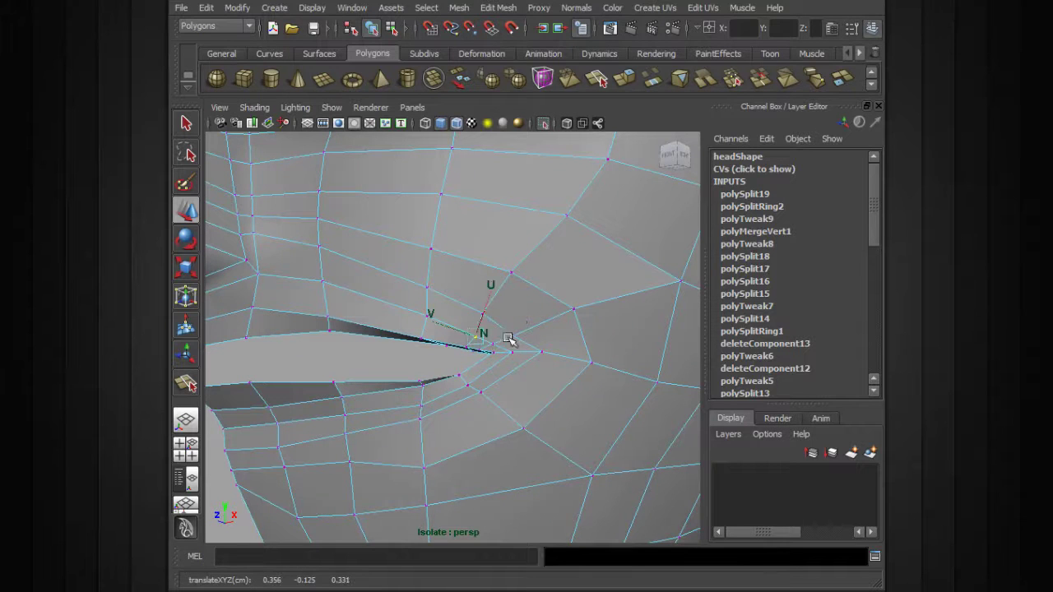
pyautogui.keyDown('alt'); pyautogui.moveTo(562, 349); pyautogui.dragTo(485, 330, button='middle'); pyautogui.keyUp('alt')
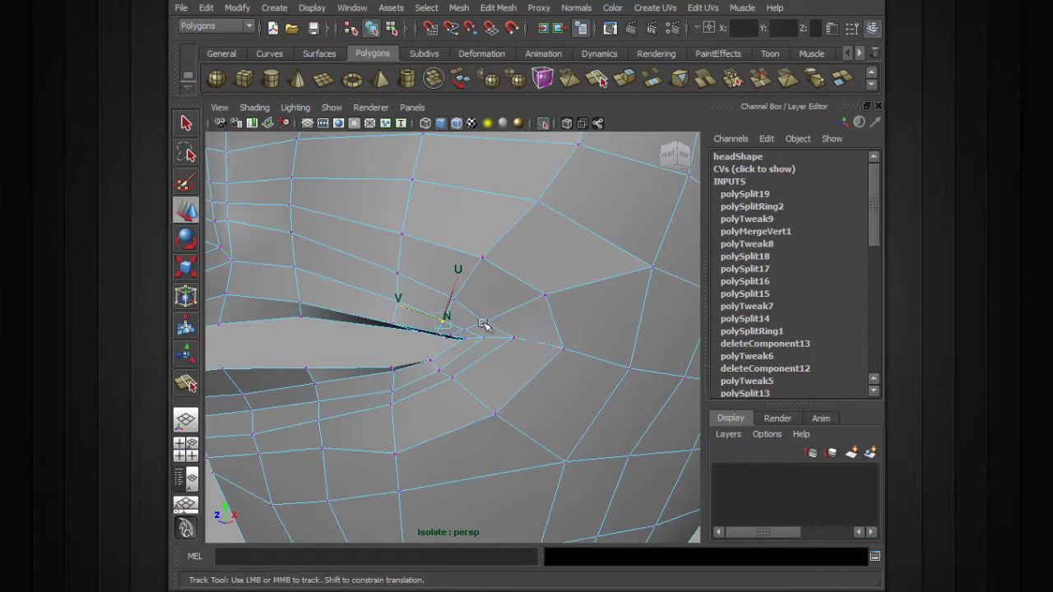
pyautogui.moveTo(489, 299); pyautogui.dragTo(540, 233)
# - Examine the head mesh around the mouth and cheek from several angles to check the edge flow at the mouth corner
pyautogui.keyDown('alt'); pyautogui.moveTo(539, 243); pyautogui.dragTo(523, 296, button='middle'); pyautogui.keyUp('alt')
pyautogui.scroll(1, 523, 294)
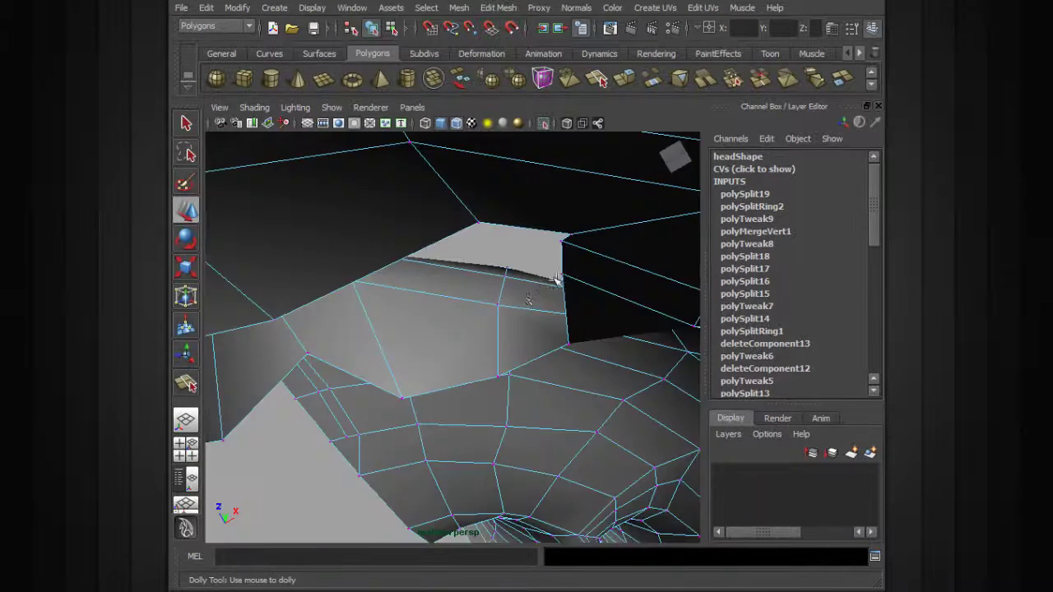
pyautogui.scroll(-1, 523, 294)
pyautogui.keyDown('alt'); pyautogui.moveTo(521, 294); pyautogui.dragTo(536, 321); pyautogui.keyUp('alt')
pyautogui.scroll(1, 535, 321)
pyautogui.keyDown('alt'); pyautogui.moveTo(535, 319); pyautogui.dragTo(532, 328, button='middle'); pyautogui.keyUp('alt')
pyautogui.keyDown('alt'); pyautogui.moveTo(532, 328); pyautogui.dragTo(473, 397); pyautogui.keyUp('alt')
pyautogui.scroll(-1, 535, 334)
pyautogui.keyDown('alt'); pyautogui.moveTo(458, 307); pyautogui.dragTo(482, 352); pyautogui.keyUp('alt')
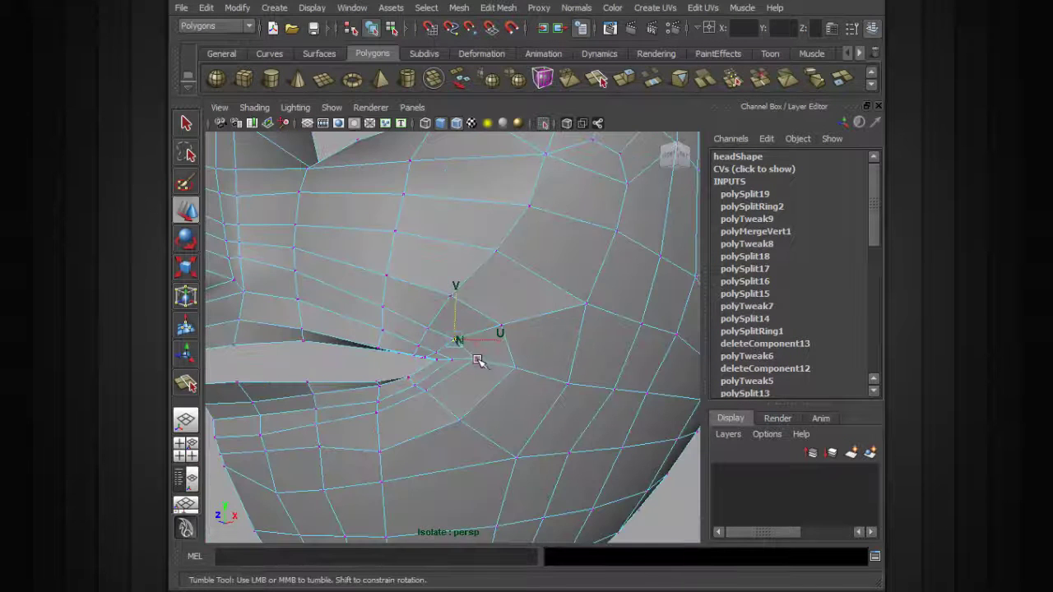
# - Slide the upper lip's outer vertices near the mouth corner along the surface to smooth the curve of their loops
pyautogui.click(522, 363)
pyautogui.keyDown('alt'); pyautogui.moveTo(465, 310); pyautogui.dragTo(387, 270); pyautogui.keyUp('alt')
pyautogui.click(388, 268)
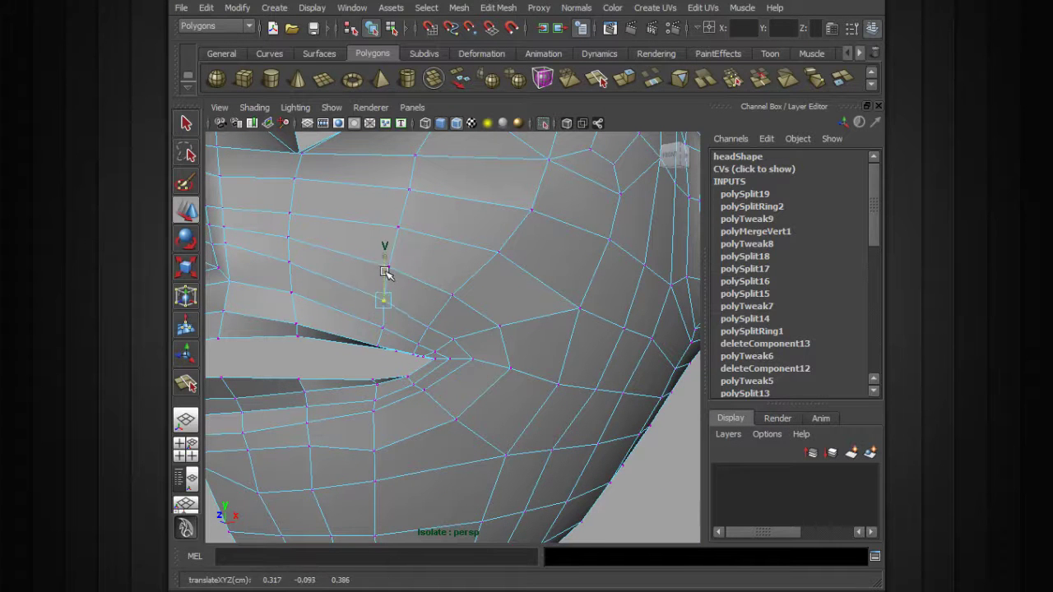
pyautogui.click(425, 327)
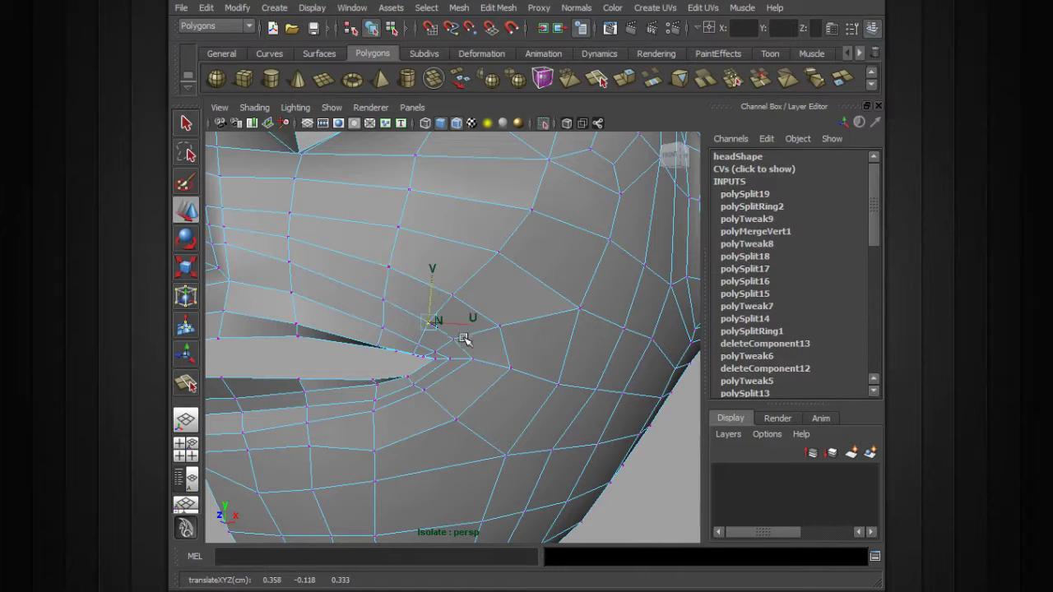
# - Slide the vertices at the mouth corner and the lower lip loops beside it along the surface to even out their spacing
pyautogui.keyDown('alt'); pyautogui.moveTo(493, 343); pyautogui.dragTo(473, 366); pyautogui.keyUp('alt')
pyautogui.click(473, 364)
pyautogui.click(424, 363)
pyautogui.click(404, 388)
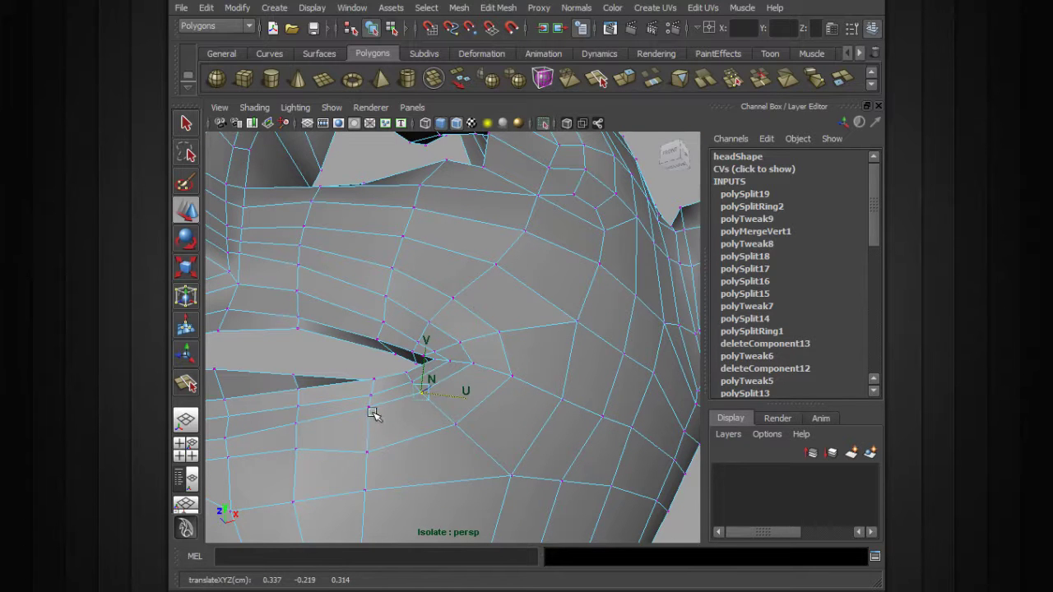
pyautogui.click(370, 393)
pyautogui.click(369, 406)
pyautogui.keyDown('alt'); pyautogui.moveTo(368, 406); pyautogui.dragTo(371, 385); pyautogui.keyUp('alt')
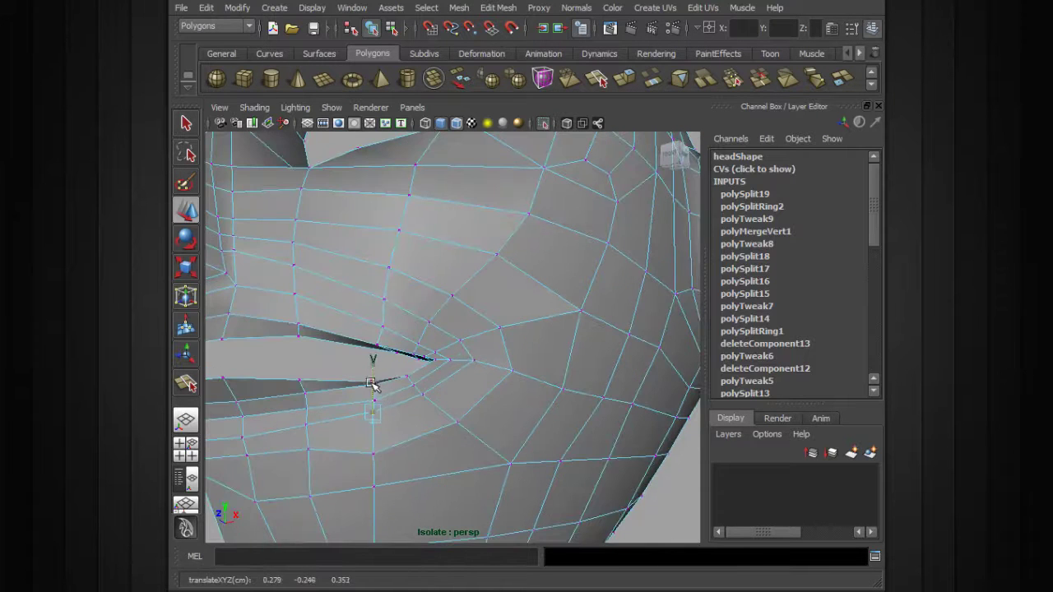
# - Slide the vertices of the lower lip's outer loop toward the middle of the mouth along the surface to space the rows evenly
pyautogui.keyDown('alt'); pyautogui.moveTo(371, 388); pyautogui.dragTo(453, 395, button='middle'); pyautogui.keyUp('alt')
pyautogui.click(464, 384)
pyautogui.moveTo(465, 352); pyautogui.dragTo(466, 358)
pyautogui.click(399, 391)
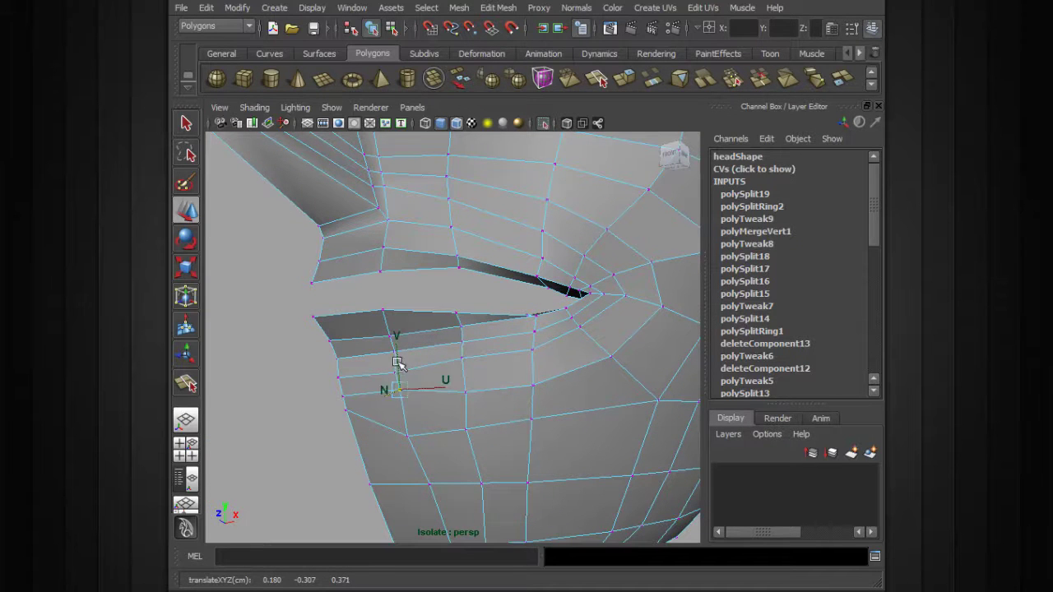
pyautogui.keyDown('alt'); pyautogui.moveTo(397, 368); pyautogui.dragTo(467, 330); pyautogui.keyUp('alt')
# - Slide the cheek vertices above the mouth corner and upper lip along the surface to smooth the edge flow
pyautogui.moveTo(437, 286); pyautogui.dragTo(439, 282)
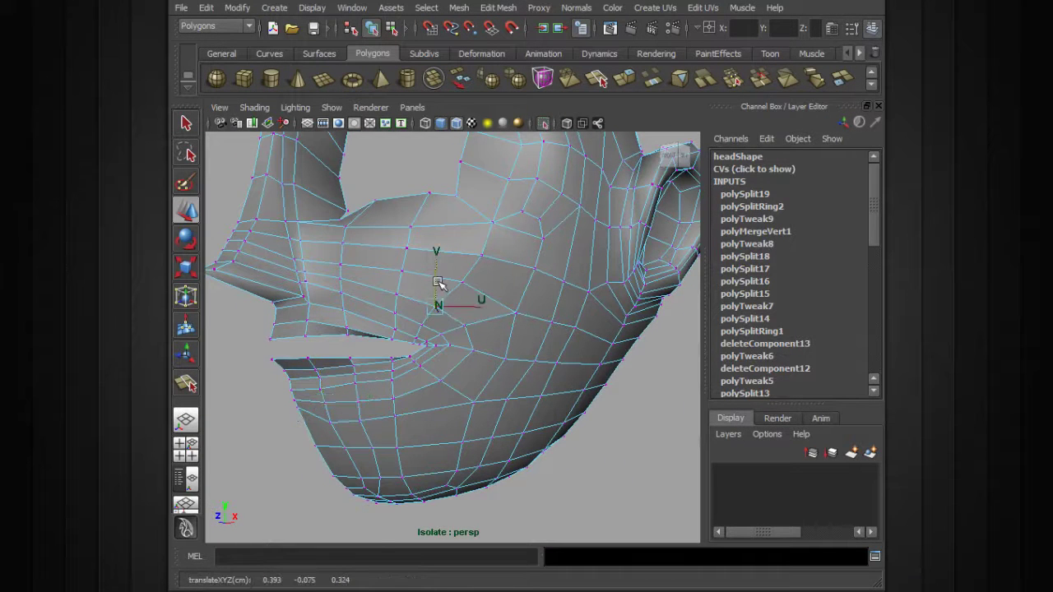
pyautogui.click(395, 295)
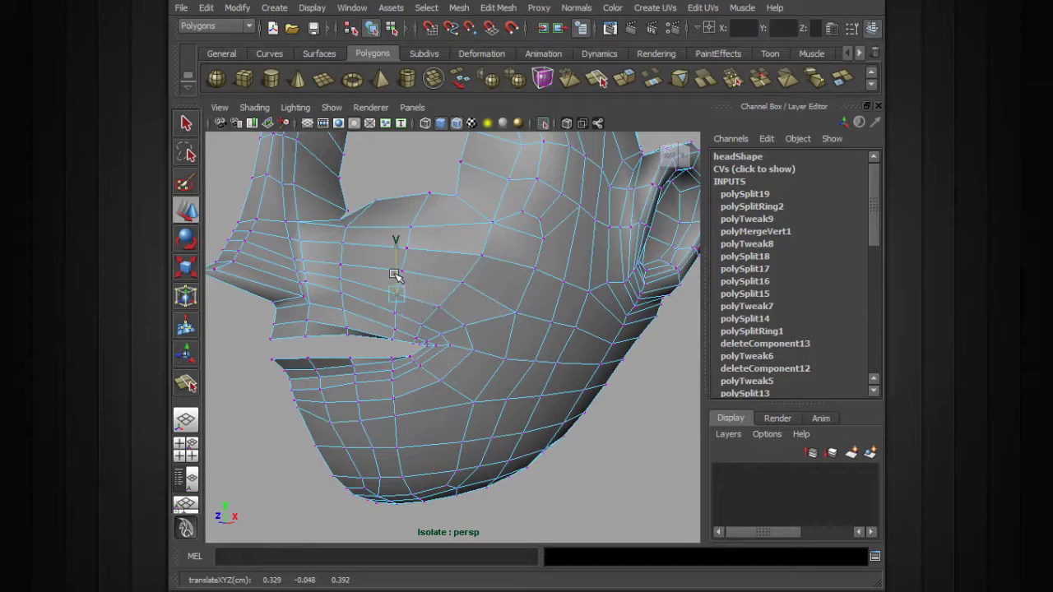
pyautogui.keyDown('alt'); pyautogui.moveTo(485, 280); pyautogui.dragTo(567, 303); pyautogui.keyUp('alt')
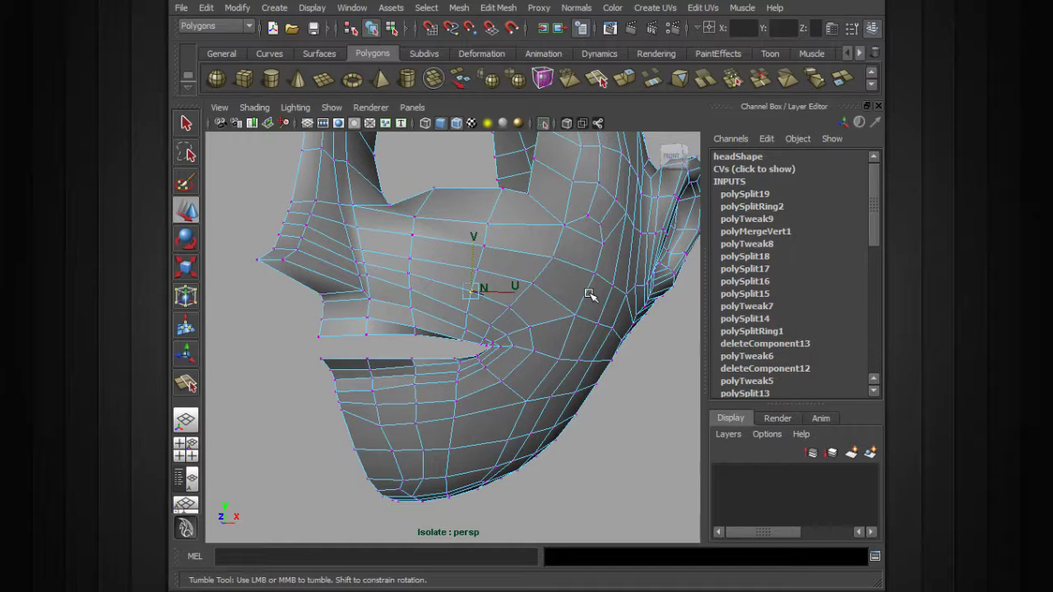
pyautogui.keyDown('alt'); pyautogui.moveTo(564, 263); pyautogui.dragTo(405, 333); pyautogui.keyUp('alt')
pyautogui.keyDown('alt'); pyautogui.moveTo(498, 357); pyautogui.dragTo(442, 332); pyautogui.keyUp('alt')
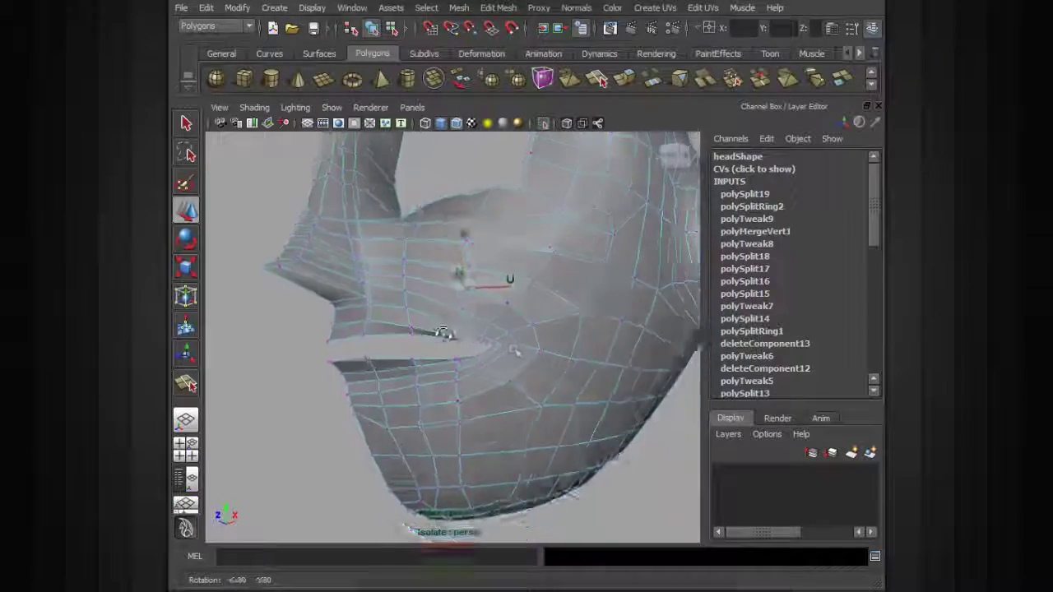